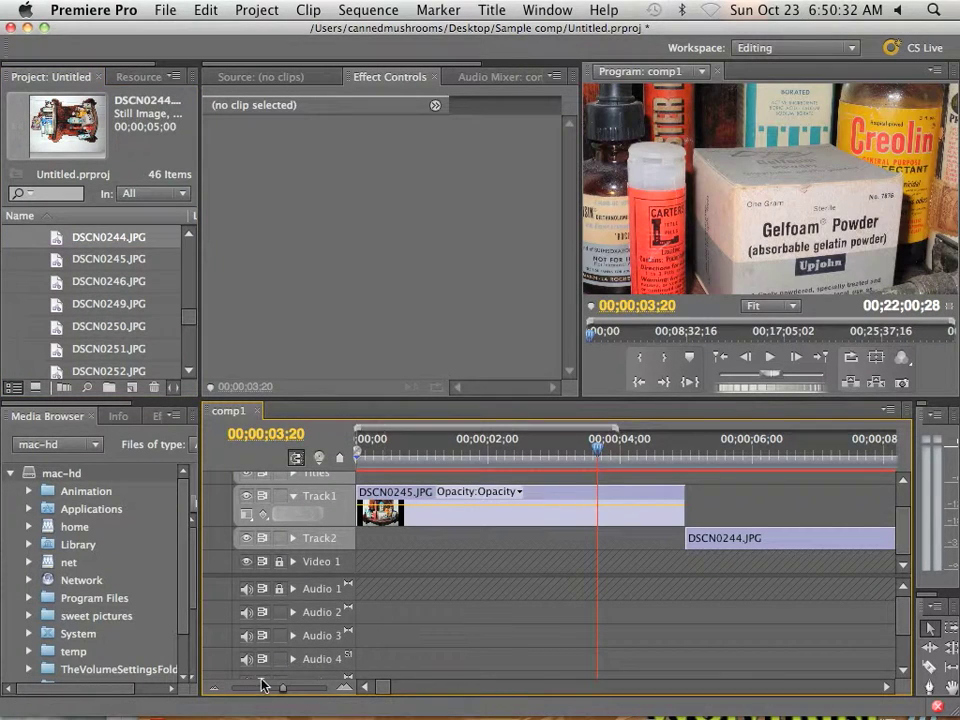
Scale the DSCN0245.JPG clip to the frame size and shrink it slightly to leave a border around it.
{"action": "left_click_drag", "start_coordinate": [277, 688], "coordinate": [270, 688]}
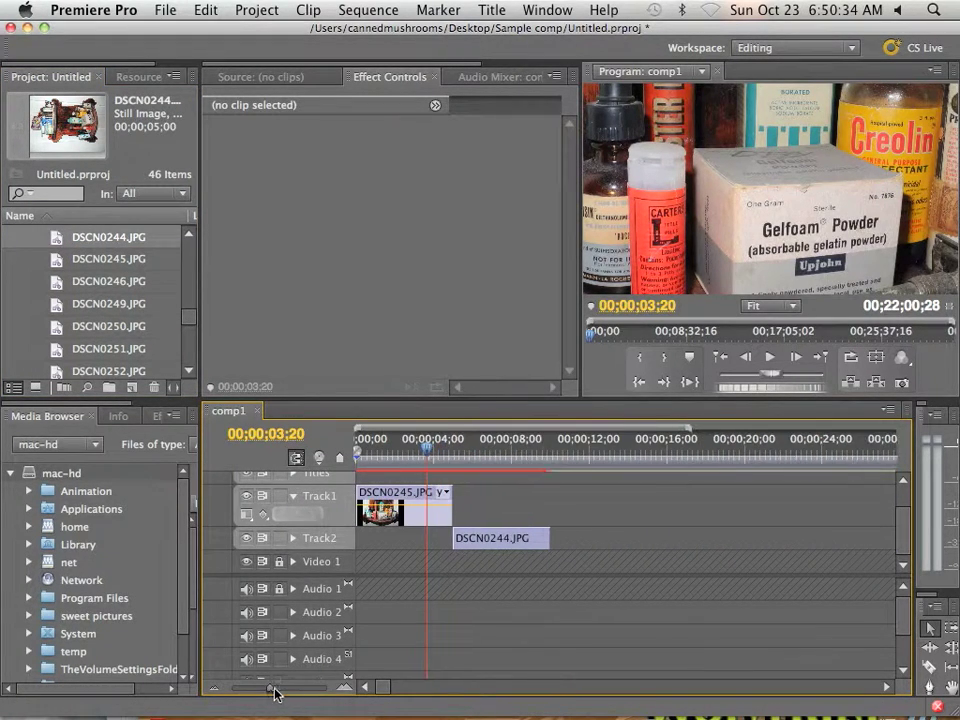
{"action": "left_click", "coordinate": [420, 500]}
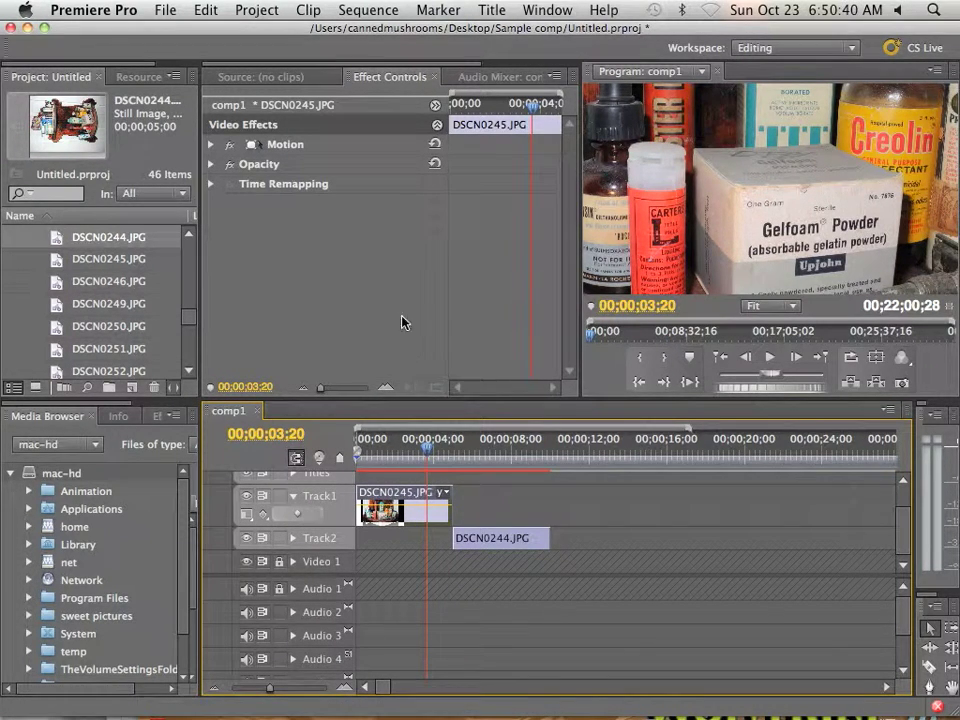
{"action": "right_click", "coordinate": [392, 508]}
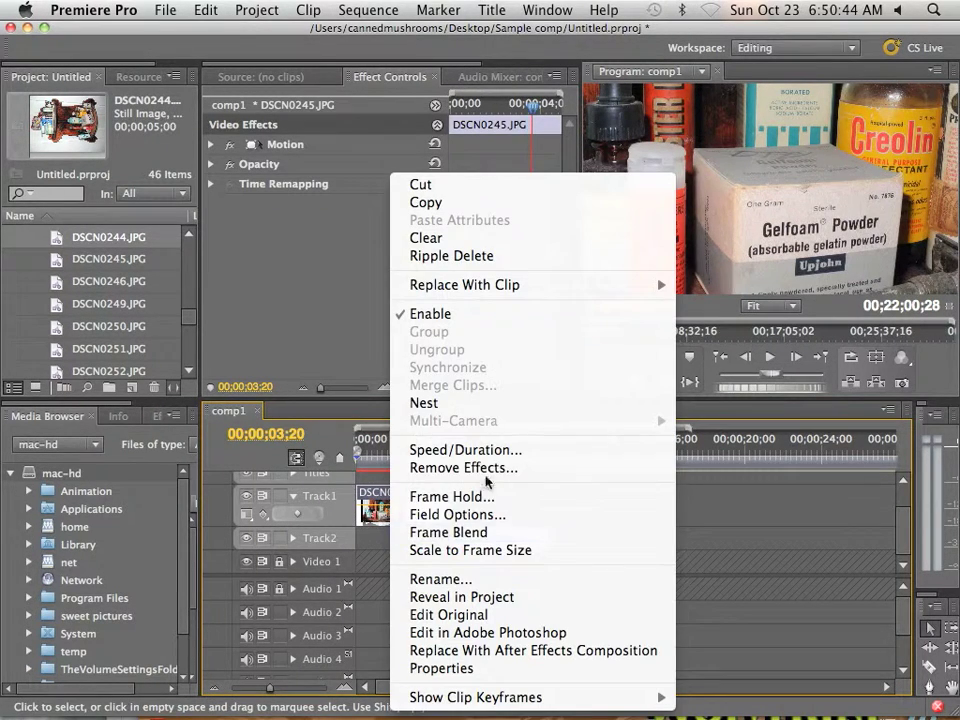
{"action": "left_click", "coordinate": [463, 551]}
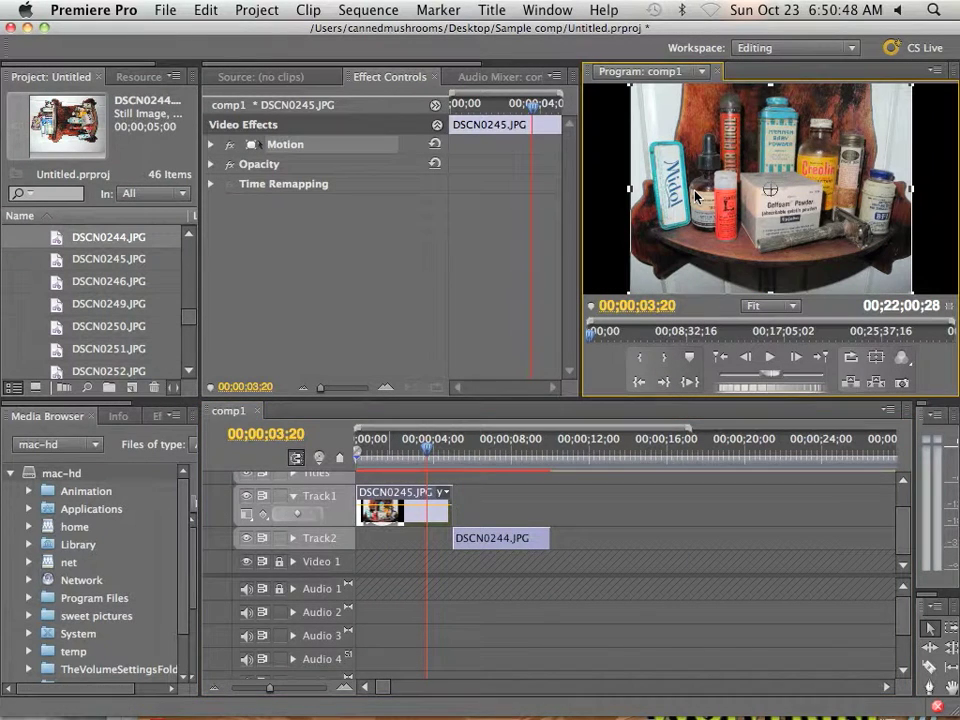
{"action": "left_click_drag", "start_coordinate": [631, 295], "coordinate": [641, 272]}
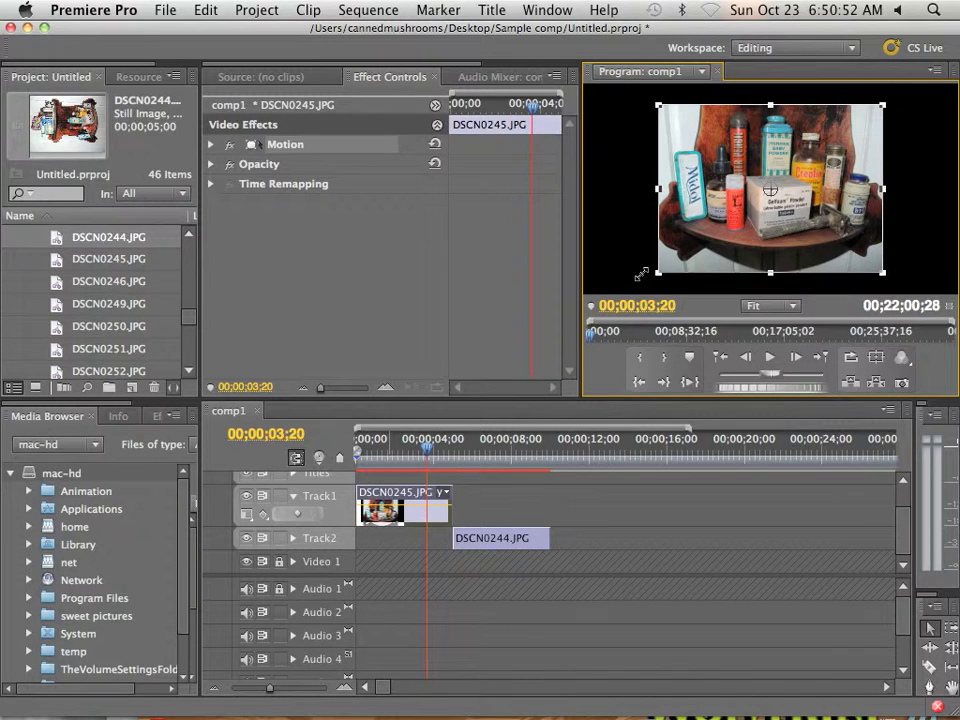
Show DSCN0244.JPG at 00;00;06;17 and scale the clip to the frame size.
{"action": "left_click", "coordinate": [503, 537]}
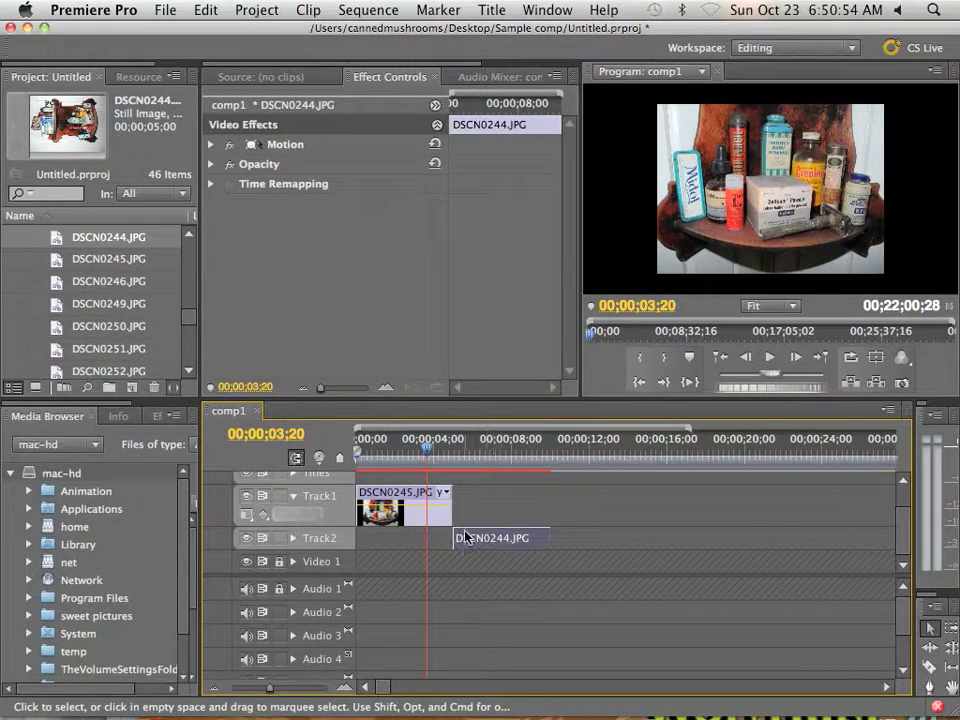
{"action": "left_click", "coordinate": [485, 467]}
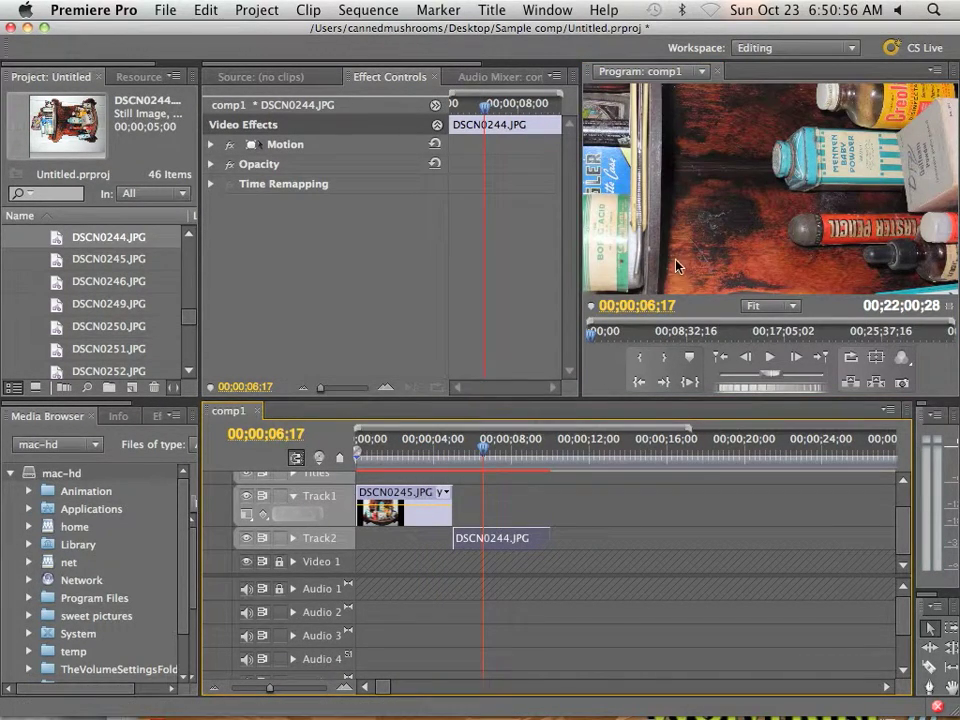
{"action": "right_click", "coordinate": [505, 541]}
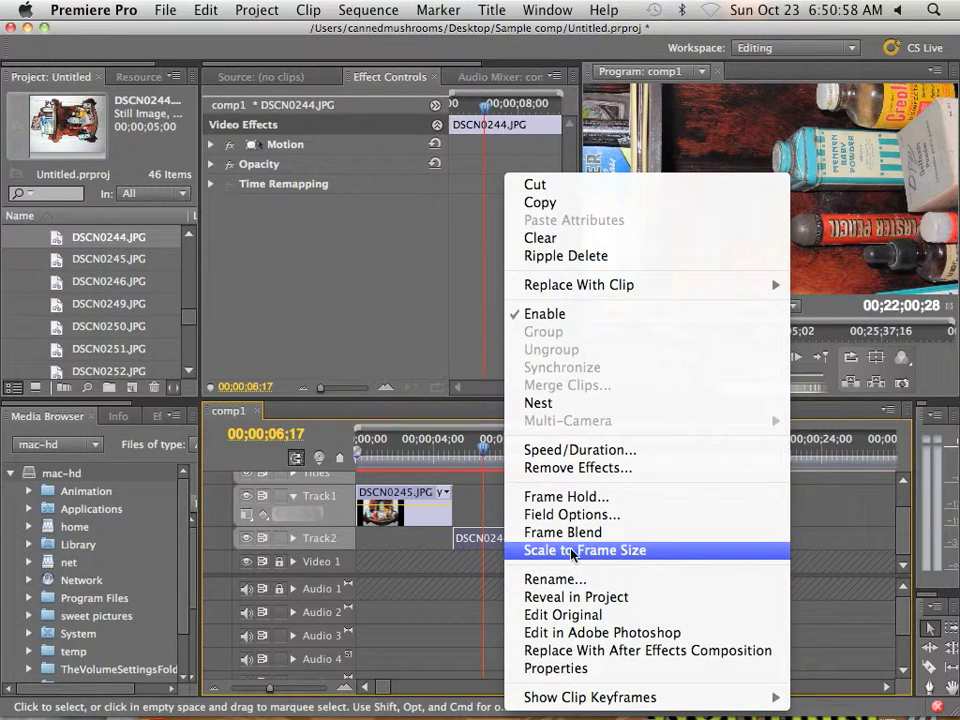
{"action": "left_click", "coordinate": [540, 549]}
Shrink DSCN0244.JPG in the preview and rotate it about 90° clockwise so the shelf stands upright.
{"action": "left_click", "coordinate": [638, 278]}
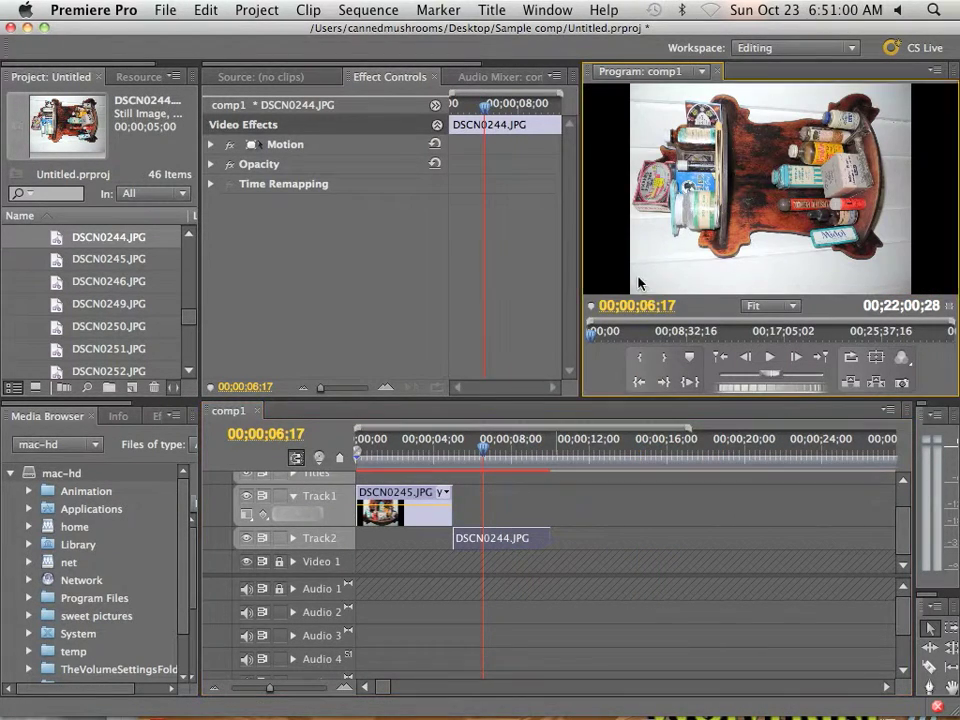
{"action": "left_click_drag", "start_coordinate": [633, 289], "coordinate": [740, 150]}
{"action": "left_click", "coordinate": [647, 252]}
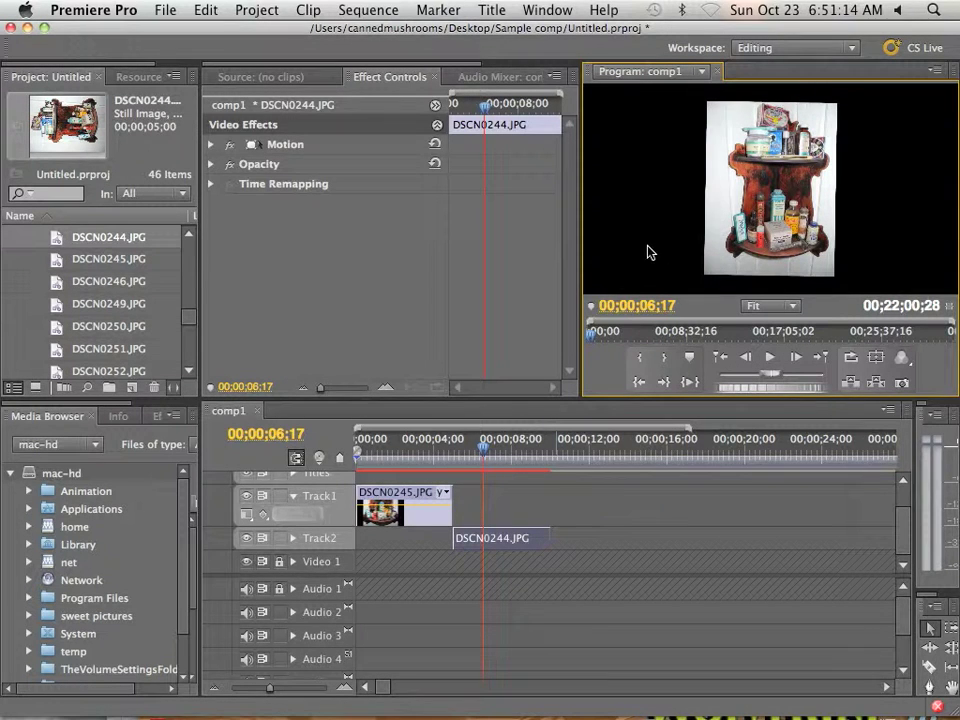
{"action": "left_click", "coordinate": [724, 266]}
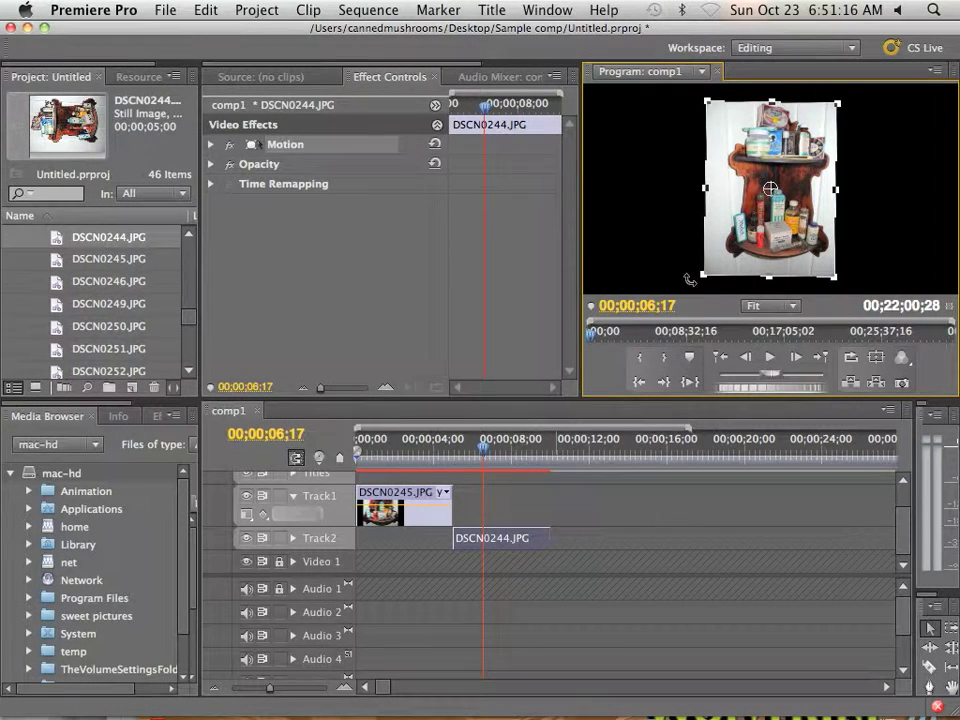
{"action": "left_click_drag", "start_coordinate": [690, 280], "coordinate": [690, 282]}
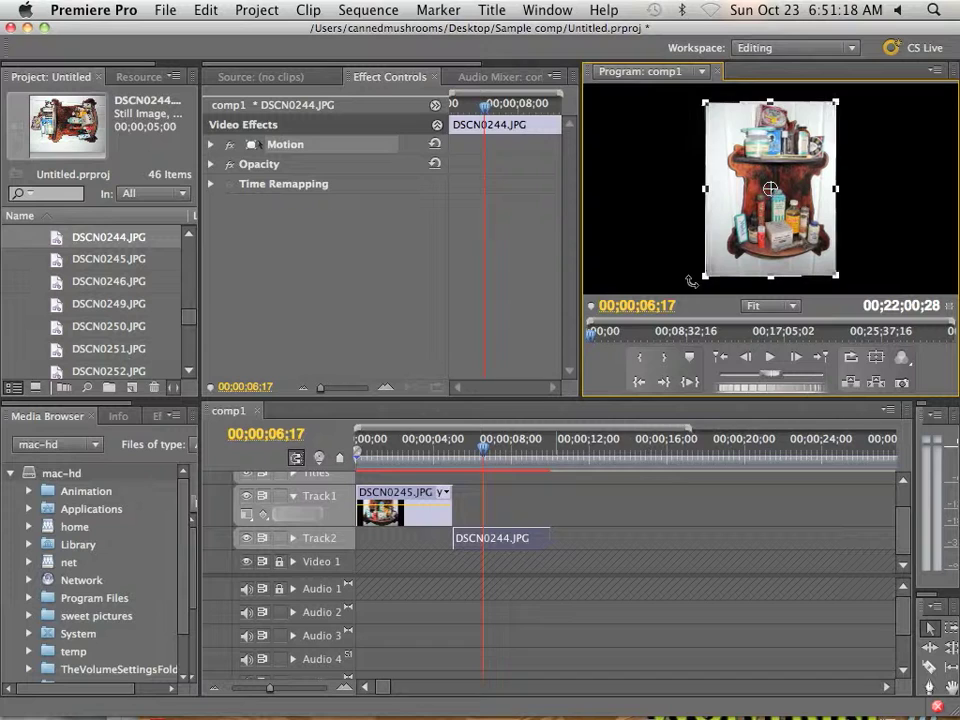
{"action": "left_click", "coordinate": [536, 525]}
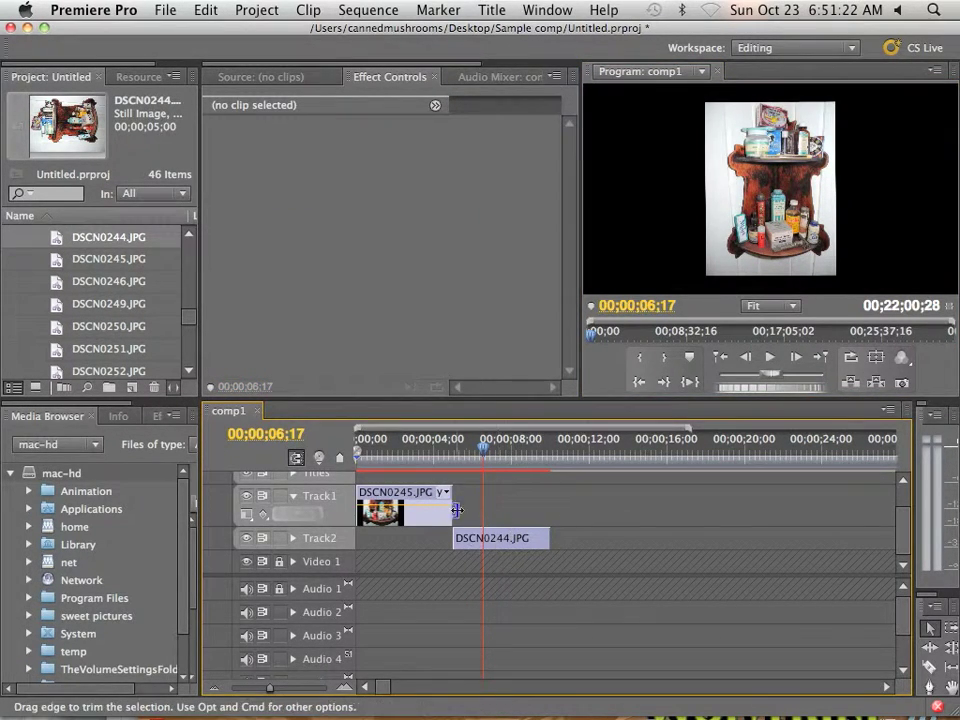
Move DSCN0244.JPG earlier on Track2 to start at 00;00;03;15, overlapping the end of DSCN0245.JPG on Track1.
{"action": "left_click_drag", "start_coordinate": [482, 446], "coordinate": [444, 471]}
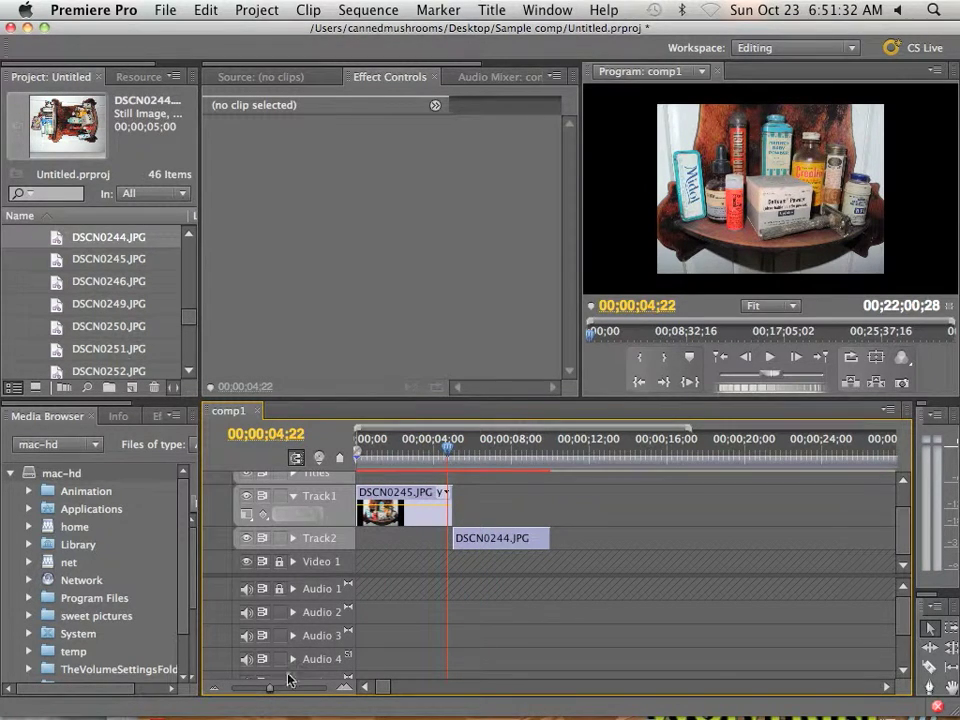
{"action": "left_click_drag", "start_coordinate": [268, 690], "coordinate": [281, 690]}
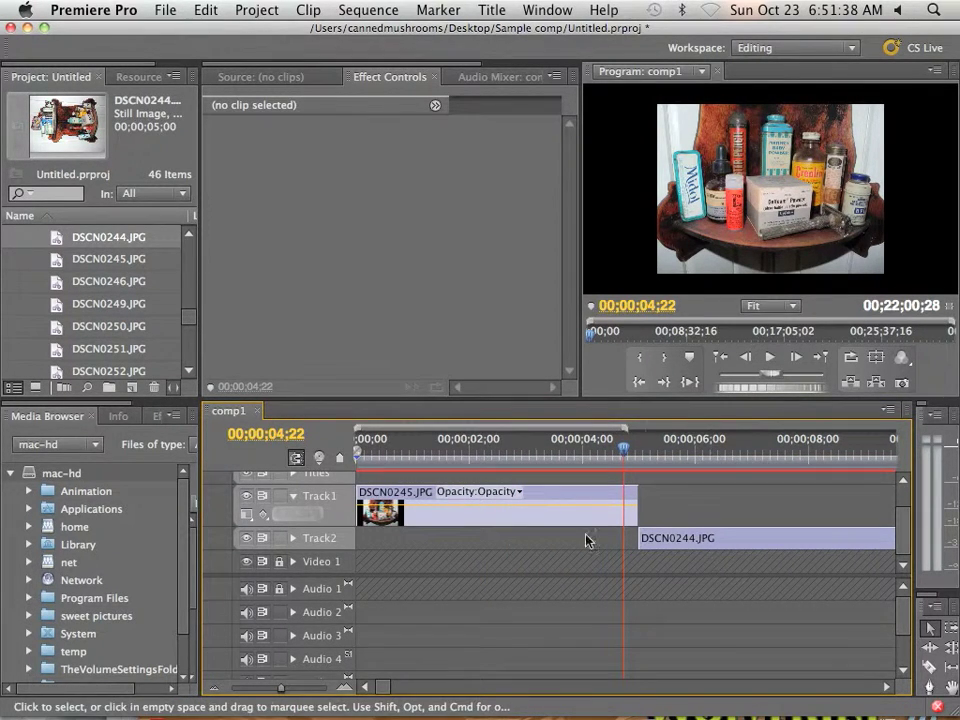
{"action": "left_click", "coordinate": [293, 497]}
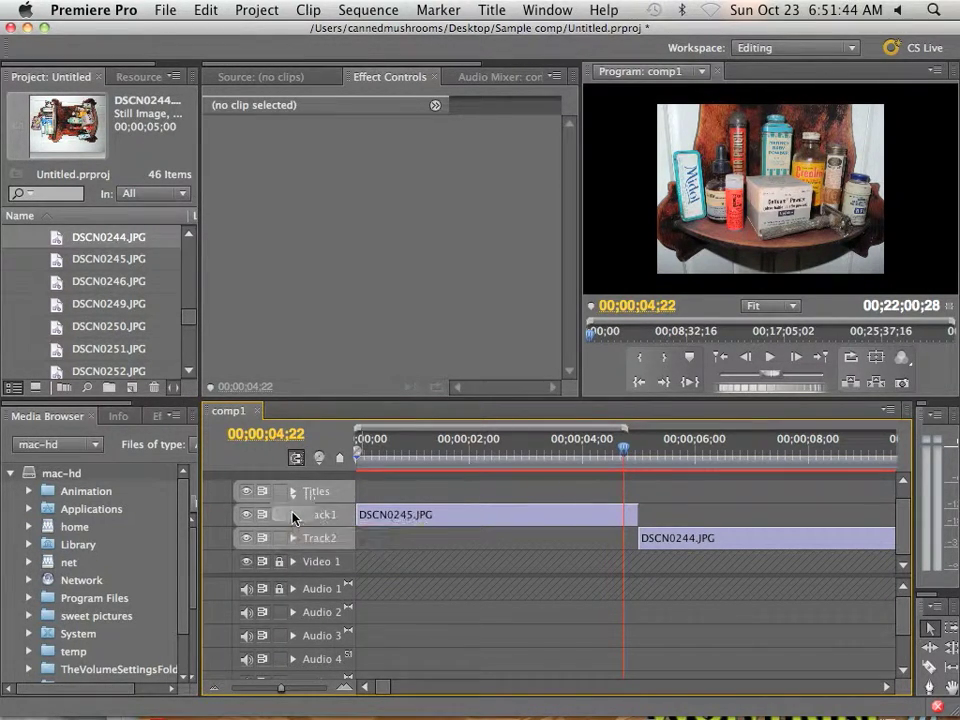
{"action": "left_click", "coordinate": [293, 515]}
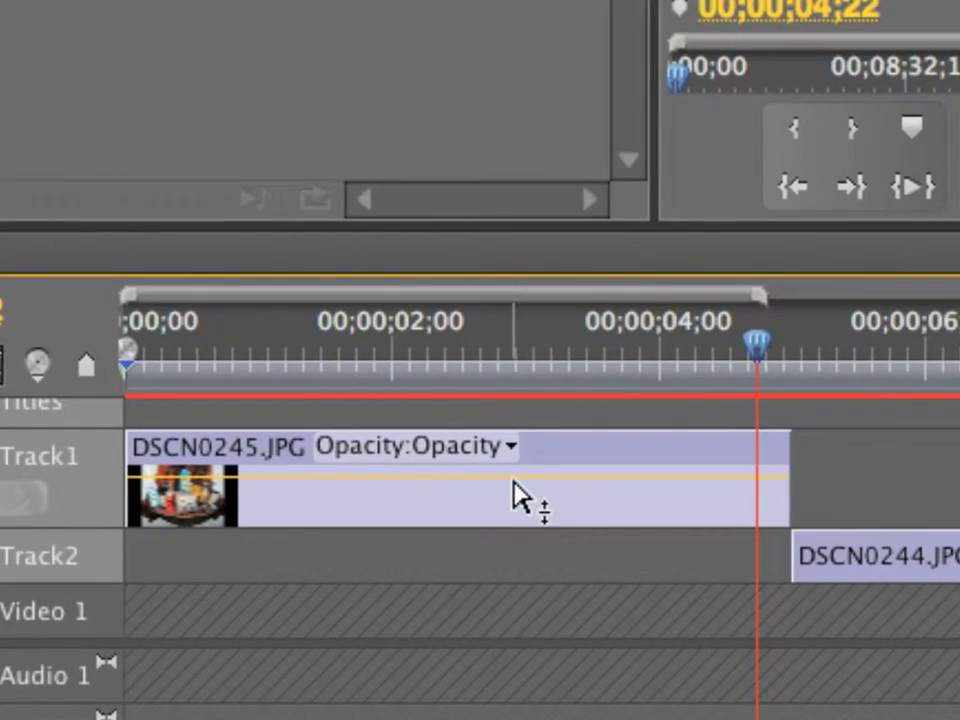
{"action": "mouse_move", "coordinate": [516, 494]}
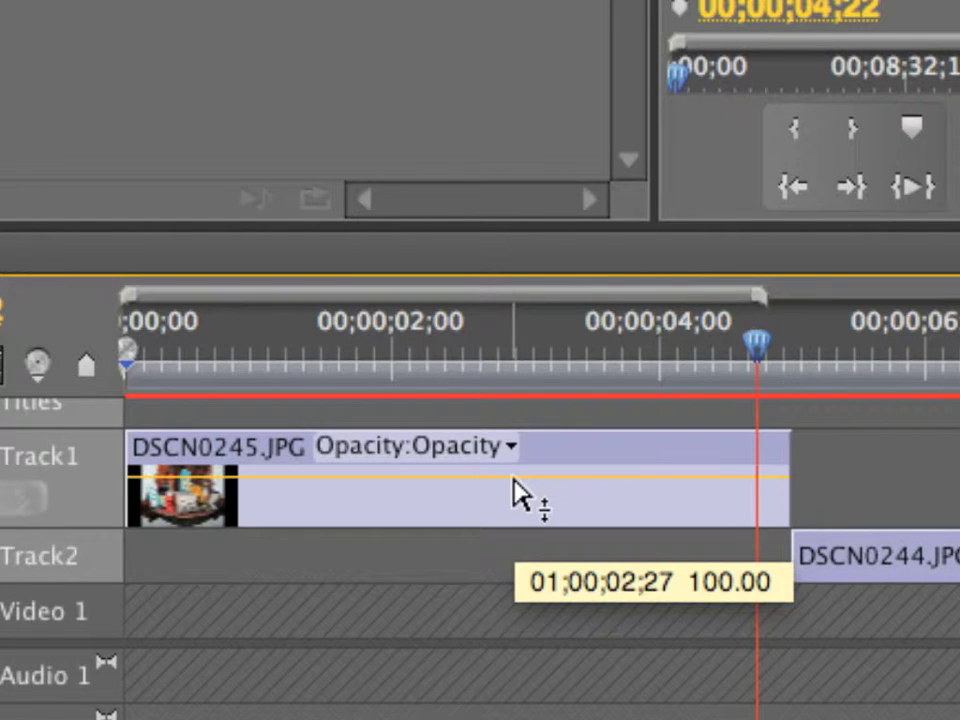
{"action": "left_click_drag", "start_coordinate": [866, 570], "coordinate": [658, 566]}
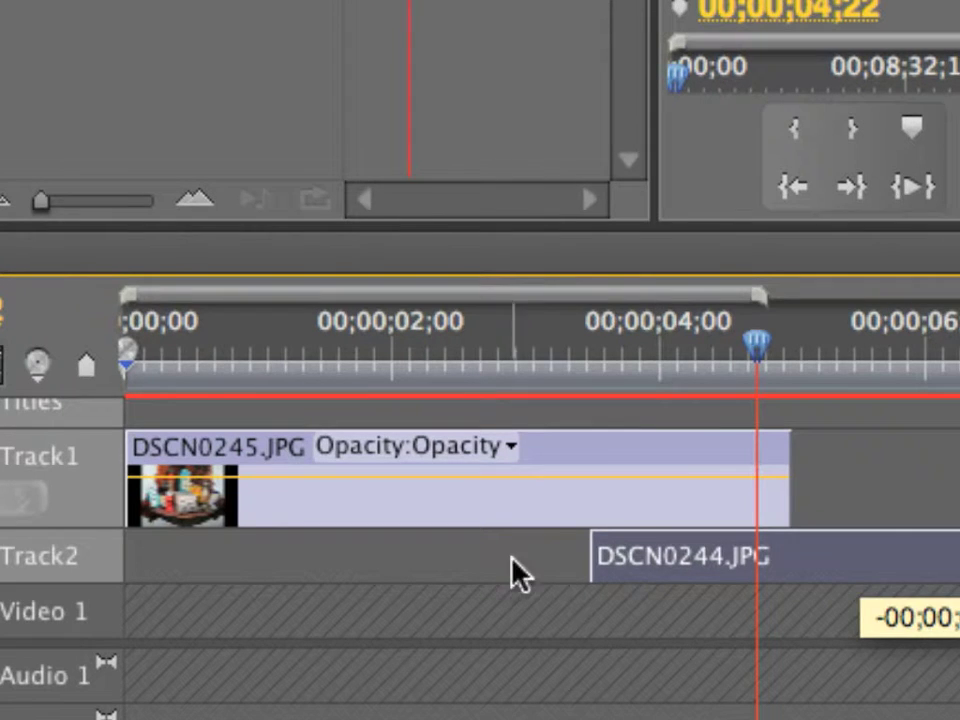
Add an opacity keyframe to DSCN0245.JPG at 00;00;03;15, where DSCN0244.JPG starts.
{"action": "left_click", "coordinate": [752, 360]}
{"action": "left_click_drag", "start_coordinate": [752, 360], "coordinate": [602, 401]}
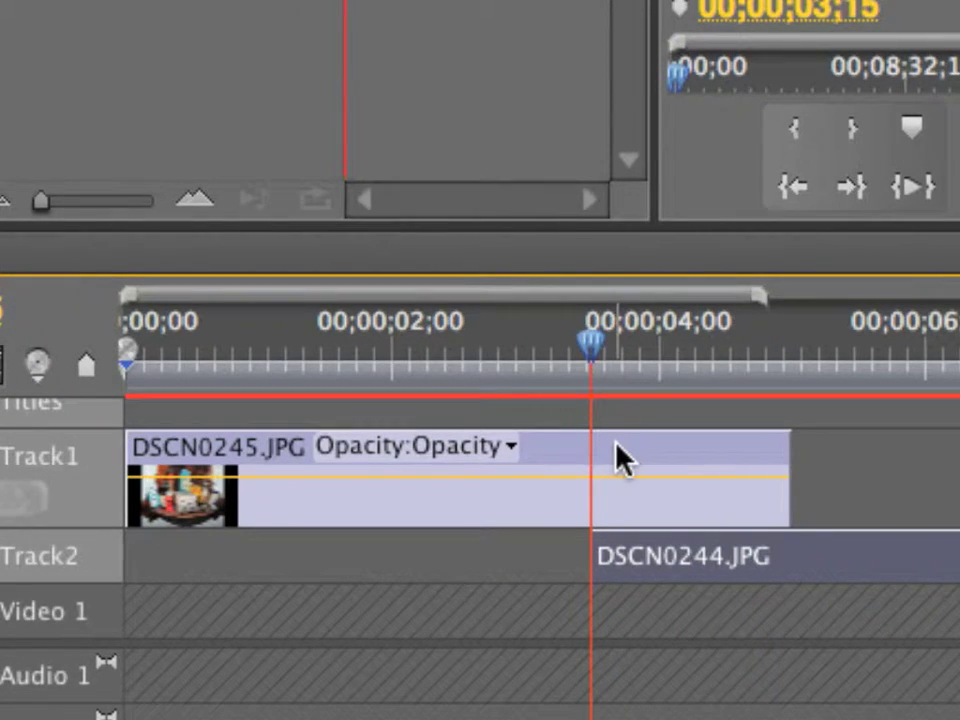
{"action": "scroll", "coordinate": [660, 570], "scroll_direction": "right", "scroll_amount": 1}
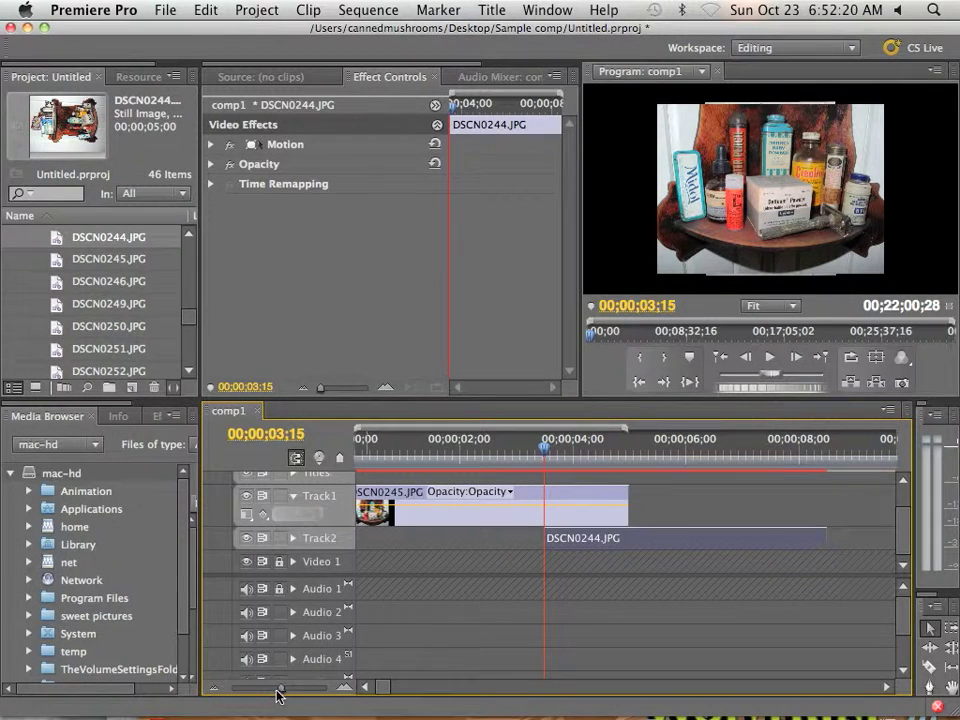
{"action": "mouse_move", "coordinate": [276, 692]}
{"action": "left_mouse_down"}
{"action": "mouse_move", "coordinate": [300, 692]}
{"action": "mouse_move", "coordinate": [236, 688]}
{"action": "mouse_move", "coordinate": [280, 684]}
{"action": "left_mouse_up"}
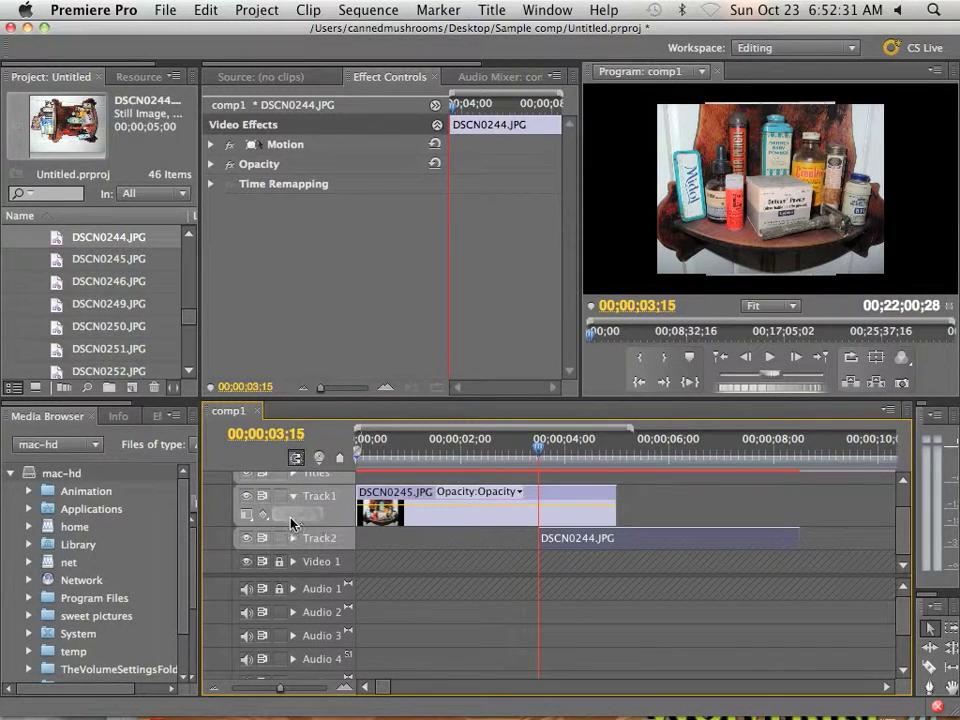
{"action": "left_click", "coordinate": [518, 493]}
{"action": "left_click", "coordinate": [551, 497]}
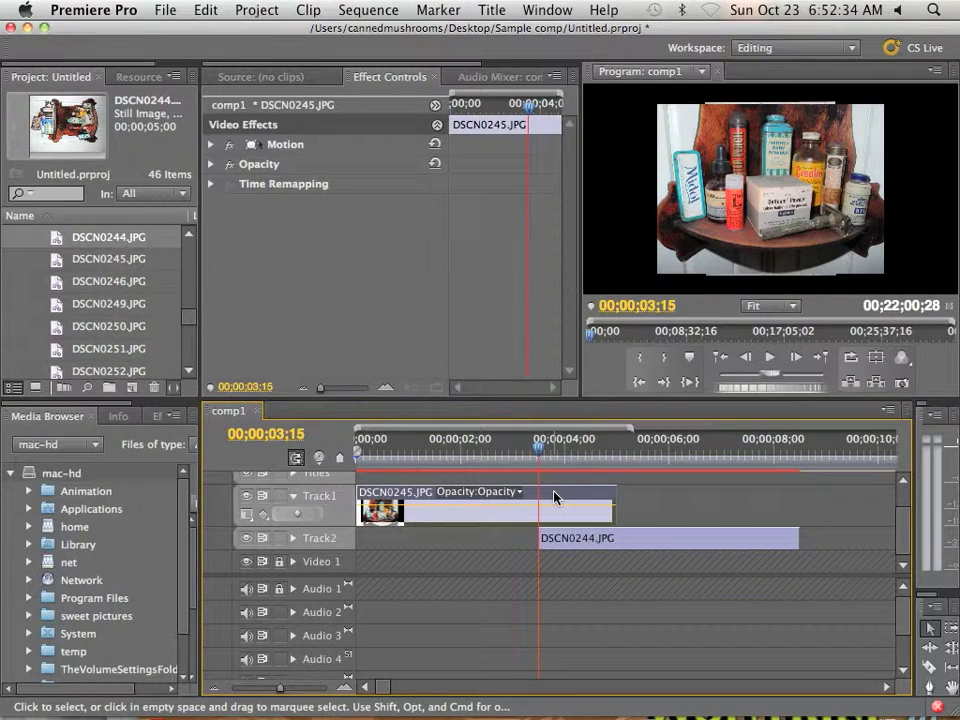
{"action": "left_click", "coordinate": [546, 458]}
{"action": "left_click_drag", "start_coordinate": [546, 458], "coordinate": [539, 463]}
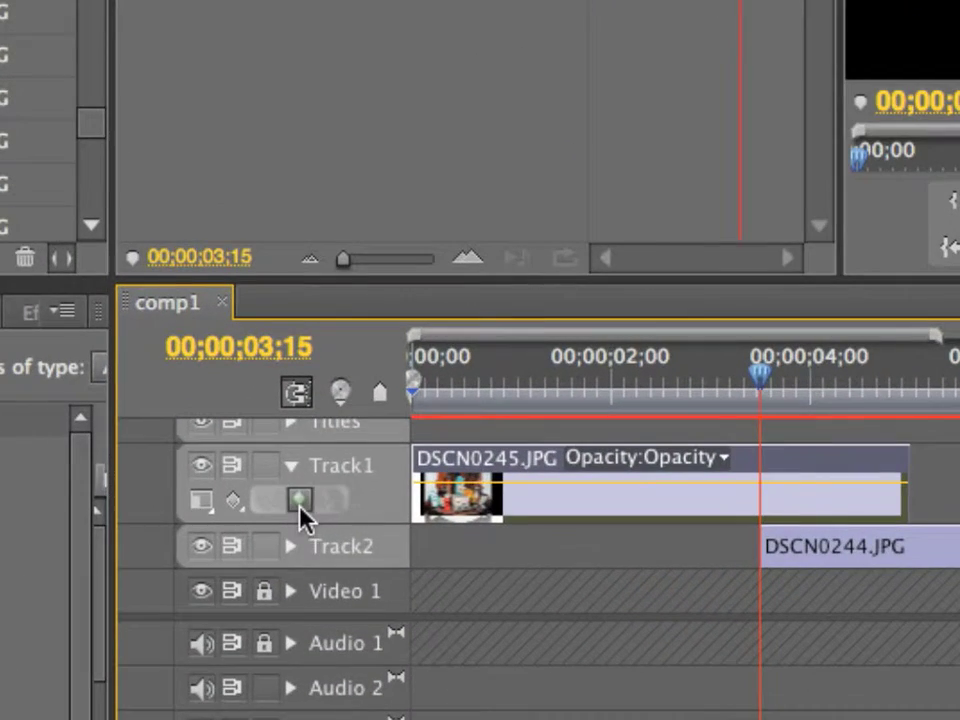
{"action": "left_click", "coordinate": [300, 506]}
Add an opacity keyframe at 00;00;04;29 on DSCN0245.JPG and lower its opacity so the clip fades out.
{"action": "left_click_drag", "start_coordinate": [757, 380], "coordinate": [908, 396]}
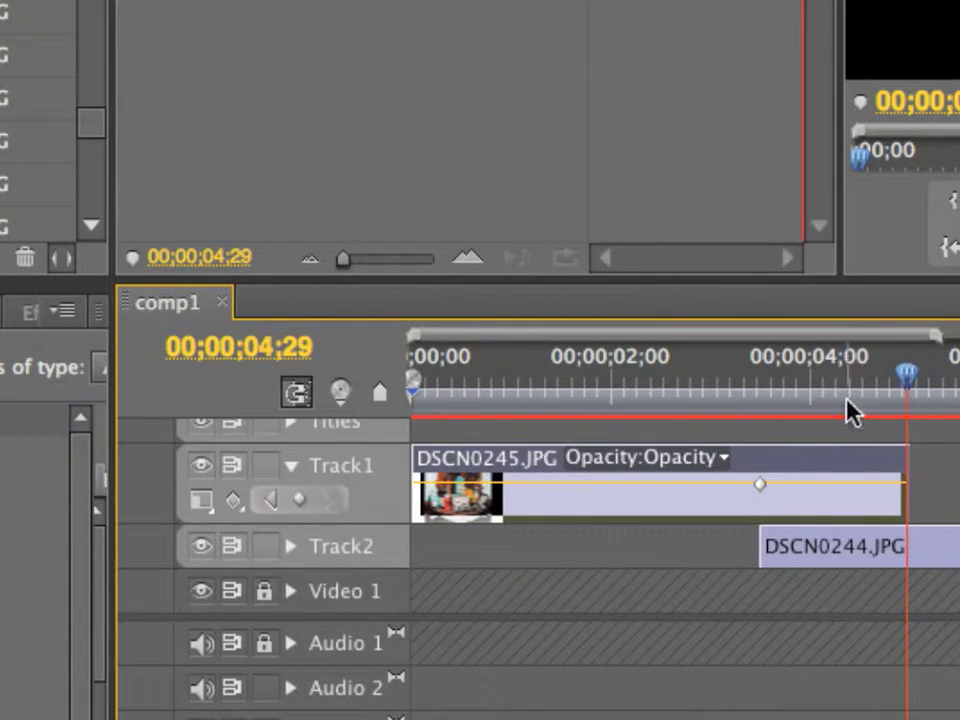
{"action": "left_click", "coordinate": [302, 499]}
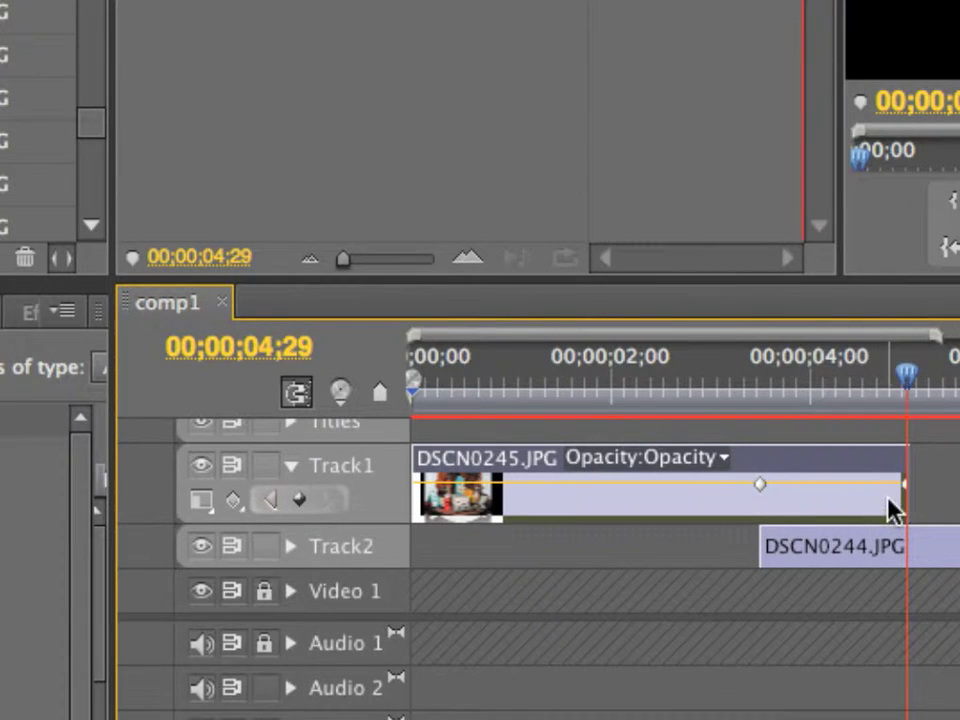
{"action": "left_click_drag", "start_coordinate": [905, 492], "coordinate": [905, 505]}
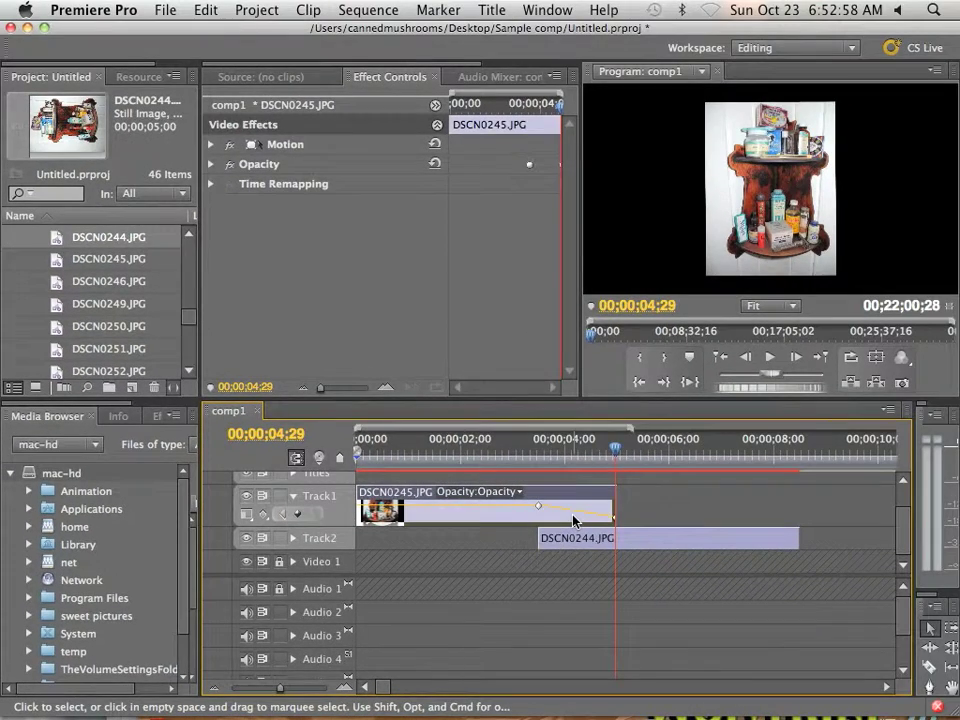
Play the timeline from before the overlap to check the fade from DSCN0245.JPG to DSCN0244.JPG.
{"action": "left_click_drag", "start_coordinate": [560, 460], "coordinate": [477, 463]}
{"action": "key", "text": "space"}
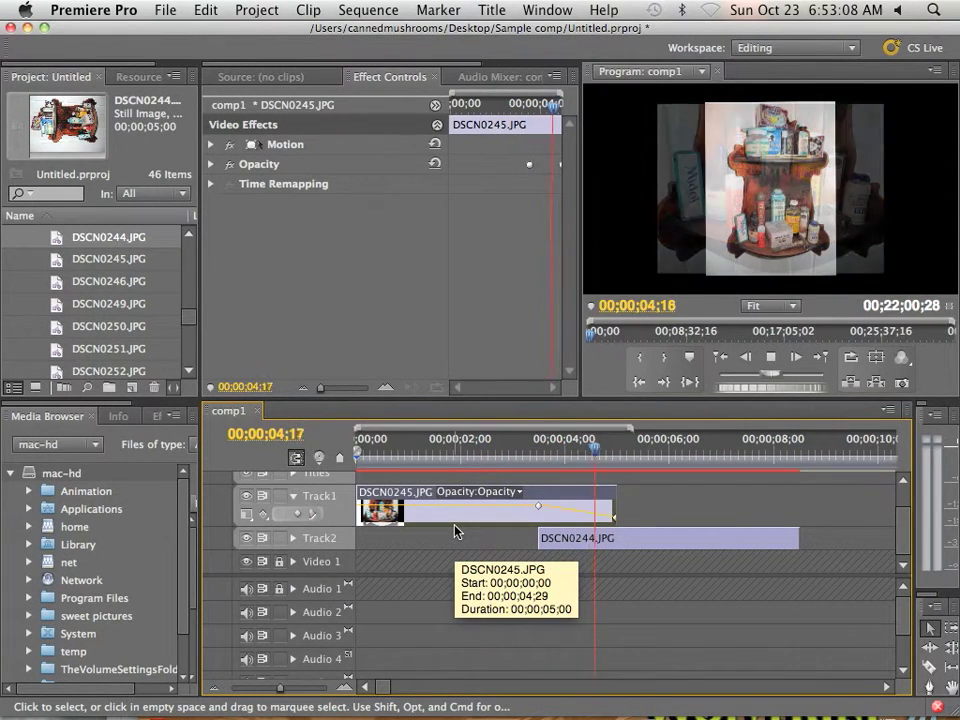
{"action": "key", "text": "space"}
{"action": "left_click_drag", "start_coordinate": [630, 451], "coordinate": [446, 457]}
Try starting DSCN0244.JPG about one second later on Track2 and play the transition.
{"action": "left_click", "coordinate": [499, 453]}
{"action": "left_click_drag", "start_coordinate": [580, 553], "coordinate": [635, 548]}
{"action": "key", "text": "space"}
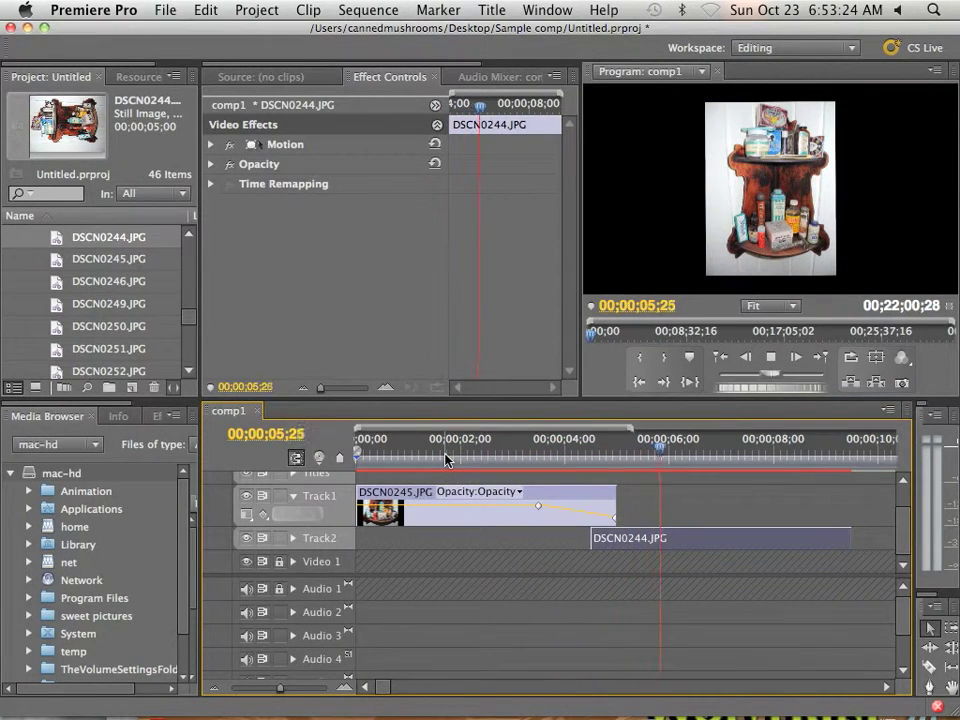
{"action": "key", "text": "space"}
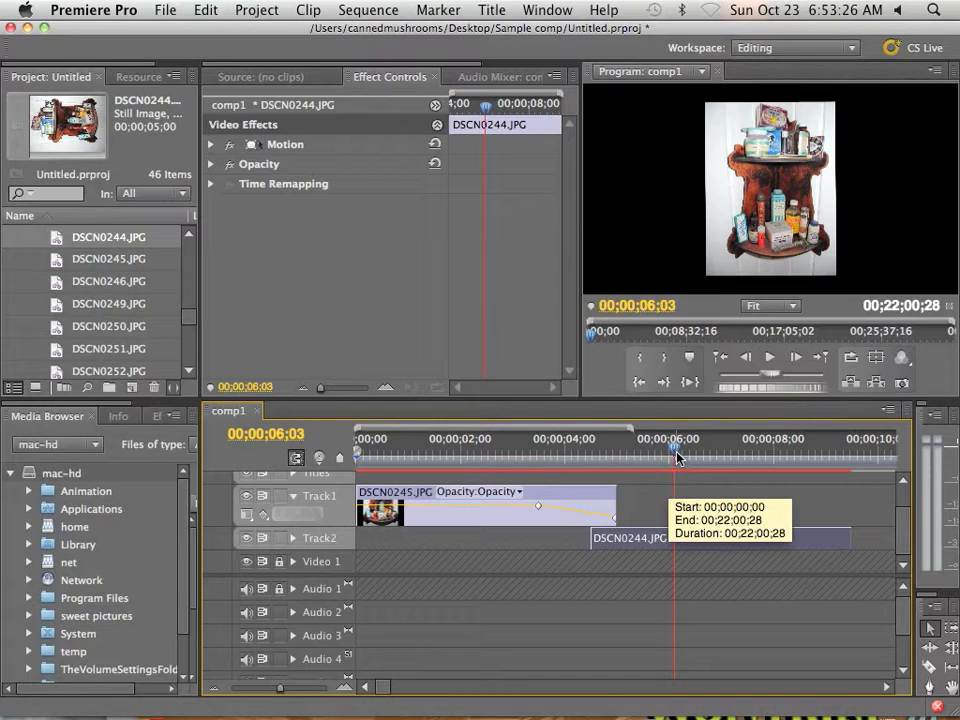
Move DSCN0244.JPG back earlier on Track2 to start at about 00;00;03;20, just after the first opacity keyframe.
{"action": "left_click_drag", "start_coordinate": [672, 457], "coordinate": [569, 458]}
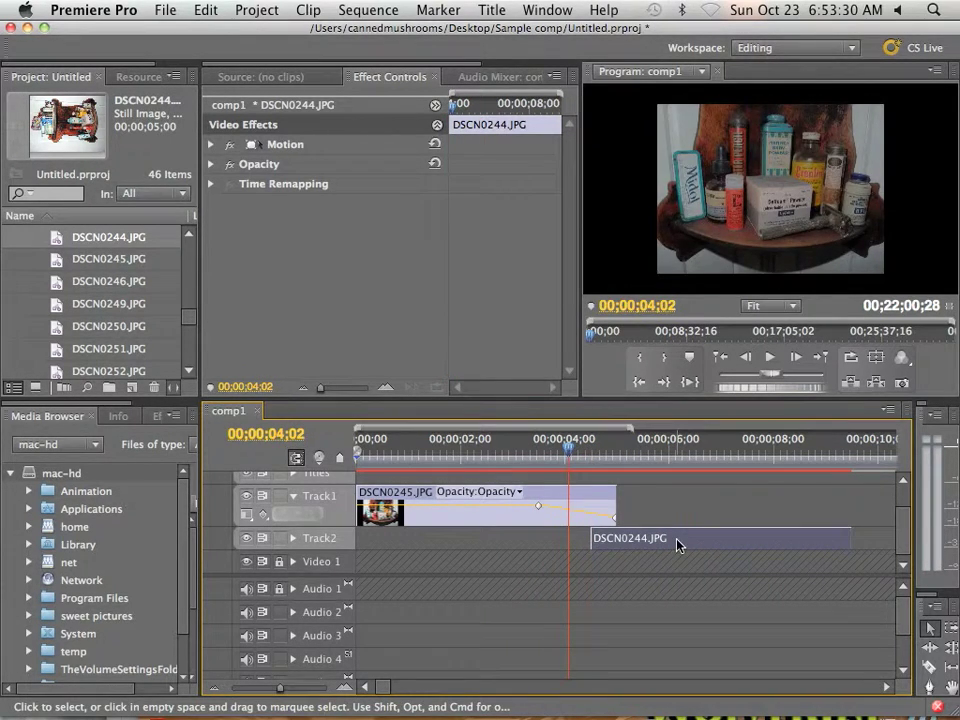
{"action": "left_click_drag", "start_coordinate": [677, 542], "coordinate": [633, 541]}
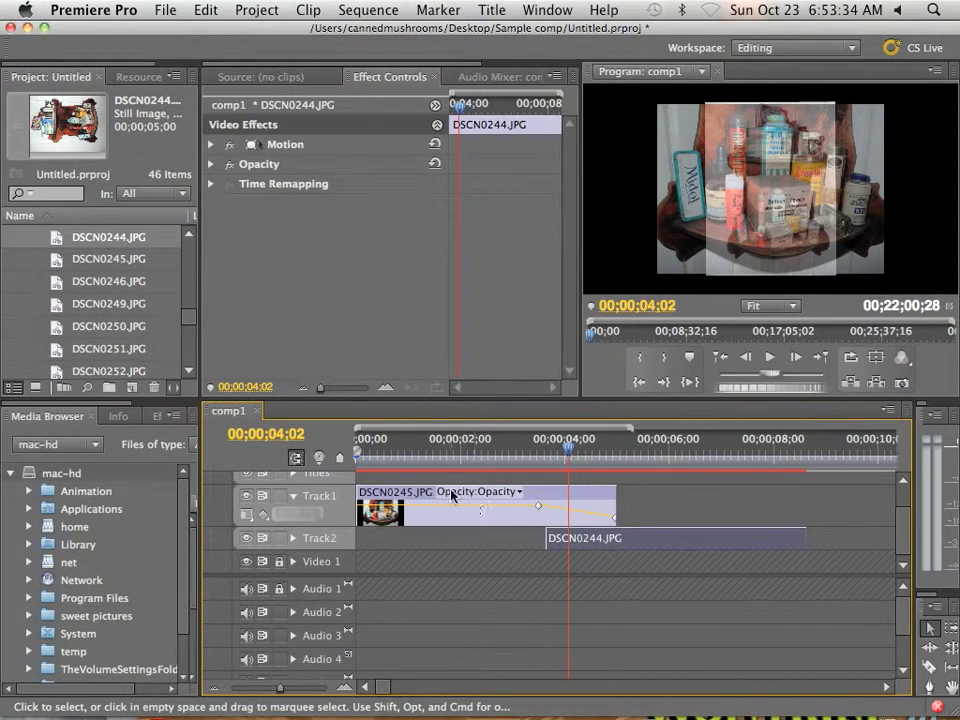
Place the still DSCN0274.JPG on Track1 at about 00;00;07;20, overlapping the end of DSCN0244.JPG.
{"action": "left_click", "coordinate": [109, 326]}
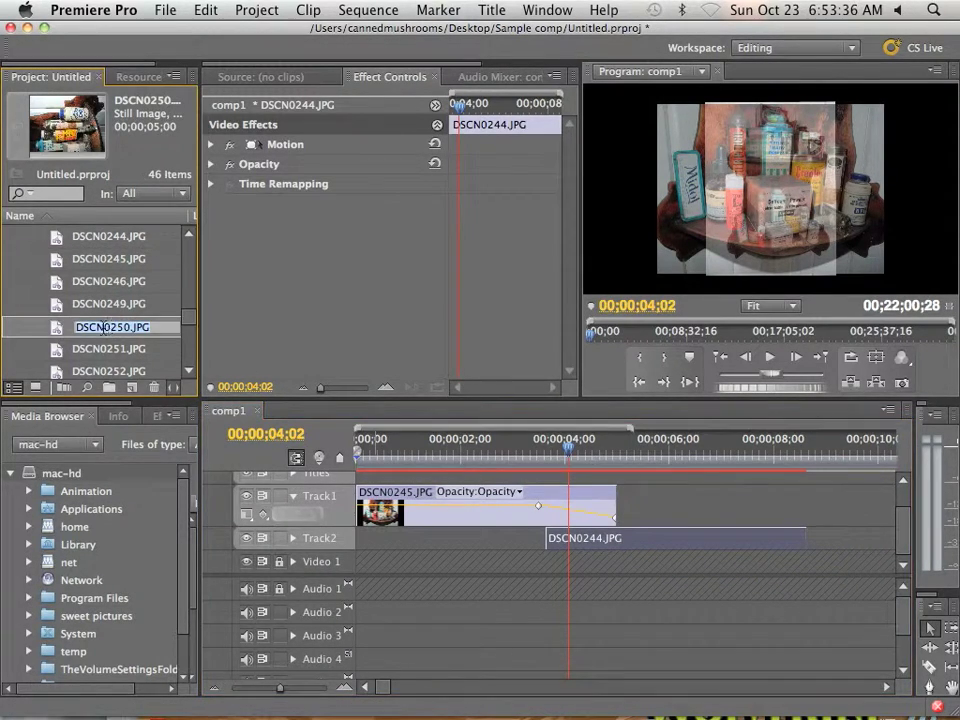
{"action": "scroll", "coordinate": [95, 300], "scroll_direction": "down", "scroll_amount": 5}
{"action": "left_click", "coordinate": [79, 332]}
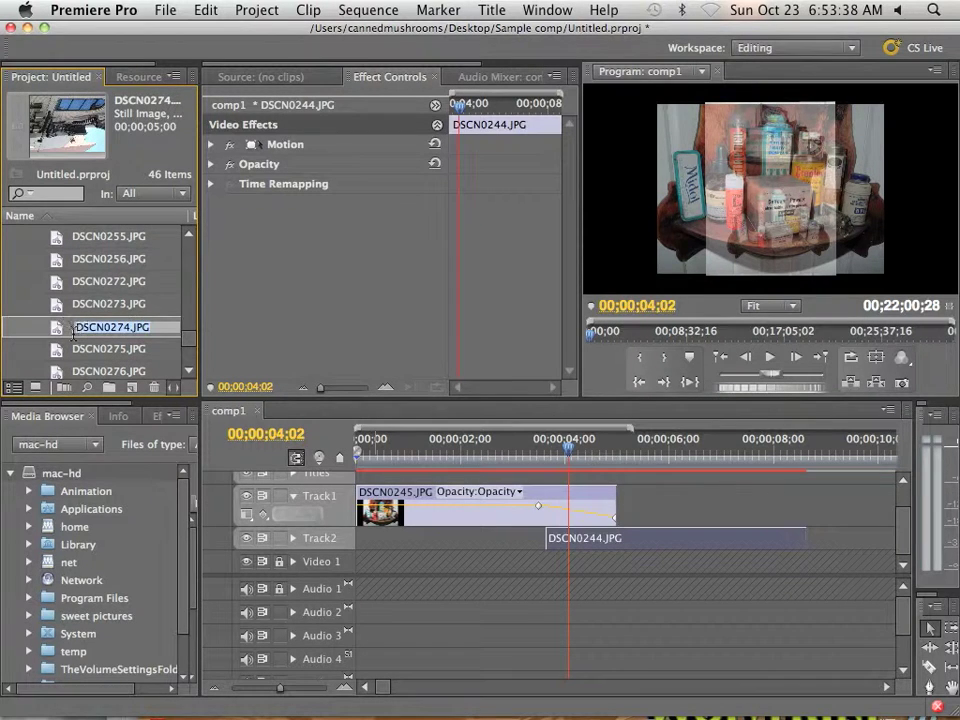
{"action": "scroll", "coordinate": [74, 335], "scroll_direction": "down", "scroll_amount": 2}
{"action": "scroll", "coordinate": [72, 333], "scroll_direction": "up", "scroll_amount": 1}
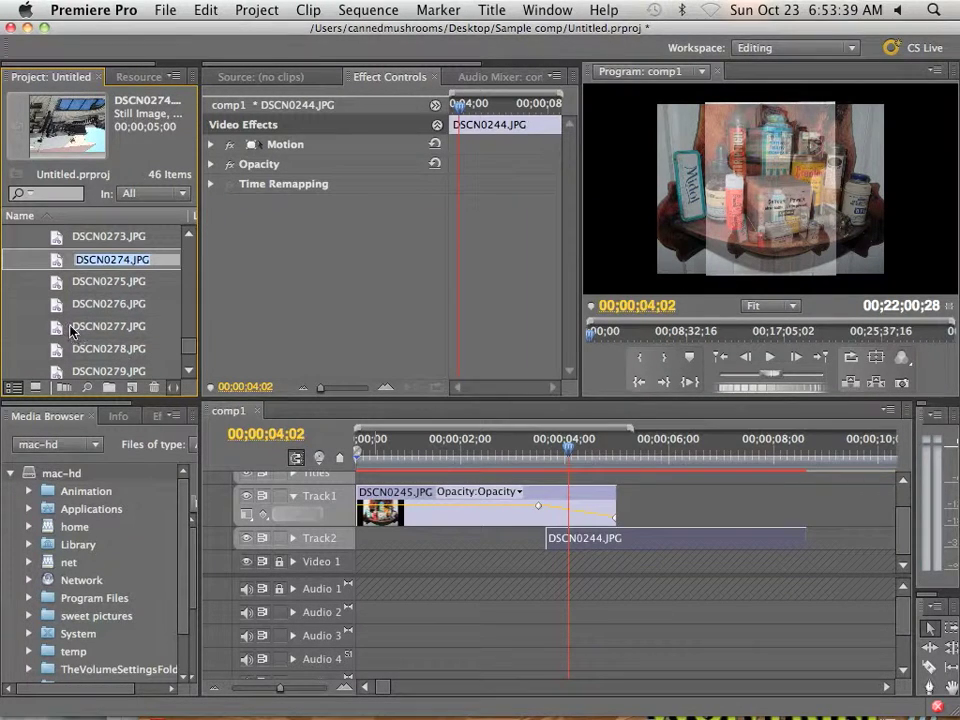
{"action": "left_click", "coordinate": [58, 263]}
{"action": "left_click_drag", "start_coordinate": [549, 416], "coordinate": [763, 515]}
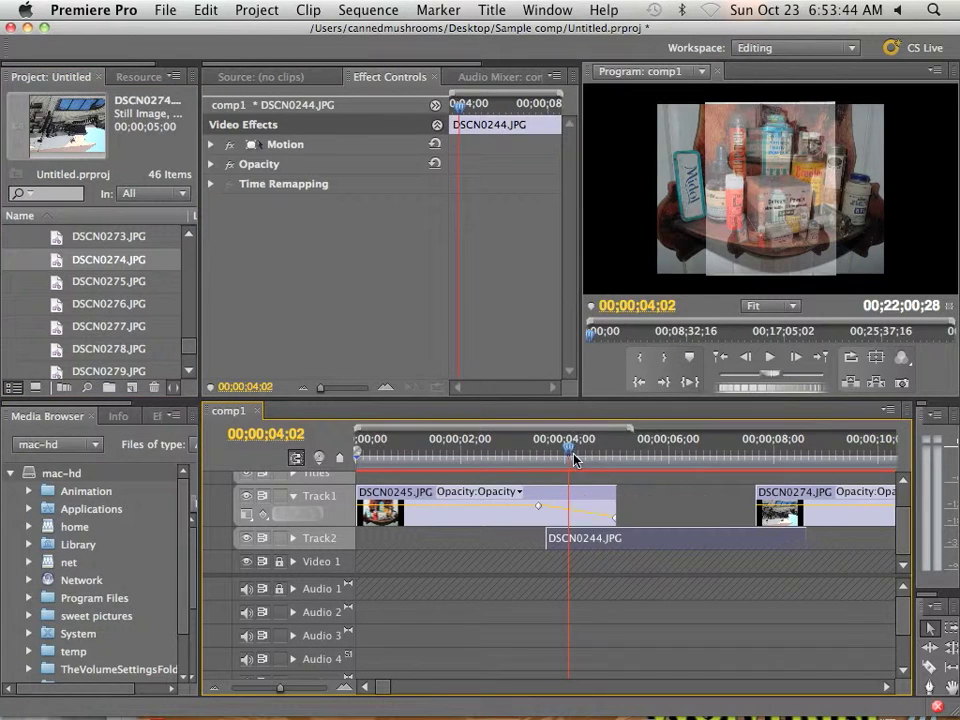
Scale DSCN0274.JPG to the frame size, previewing the clip at 00;00;07;26.
{"action": "left_click_drag", "start_coordinate": [574, 456], "coordinate": [765, 448]}
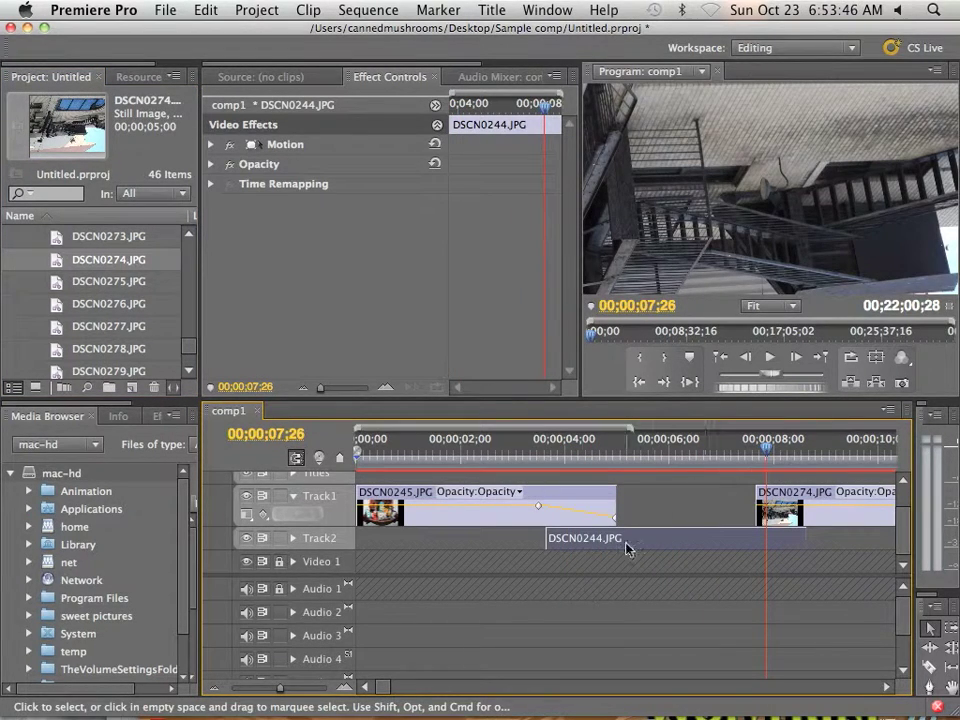
{"action": "left_click_drag", "start_coordinate": [385, 688], "coordinate": [388, 689]}
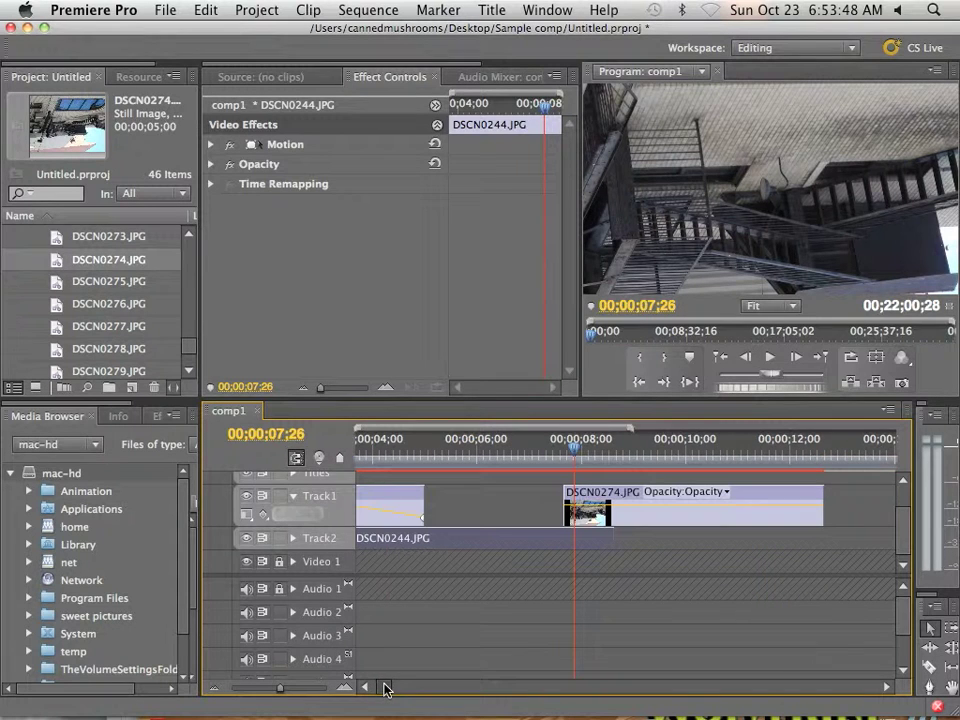
{"action": "right_click", "coordinate": [644, 499]}
{"action": "left_click", "coordinate": [700, 550]}
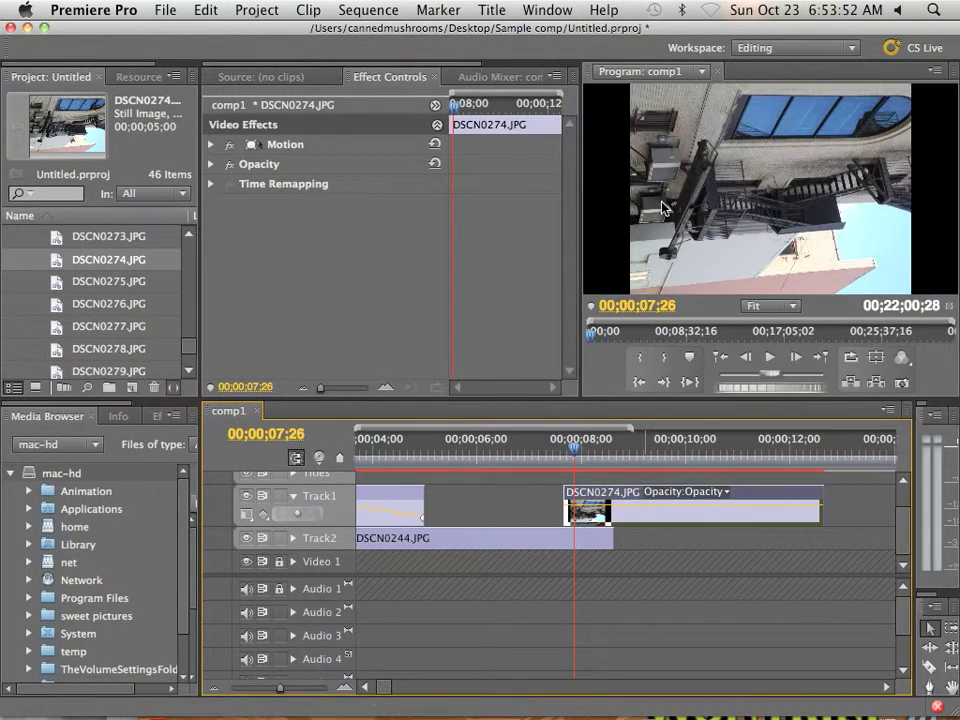
Rotate DSCN0274.JPG upright in the program view and resize it to slightly larger than the DSCN0244.JPG image behind it.
{"action": "left_click", "coordinate": [667, 215]}
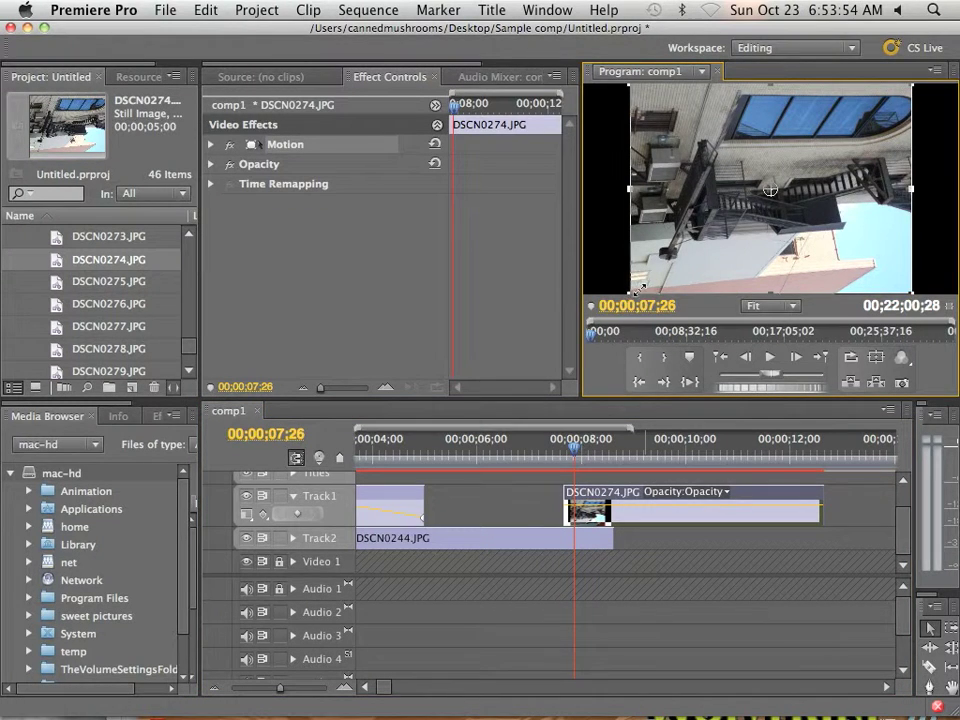
{"action": "left_click_drag", "start_coordinate": [638, 290], "coordinate": [711, 244]}
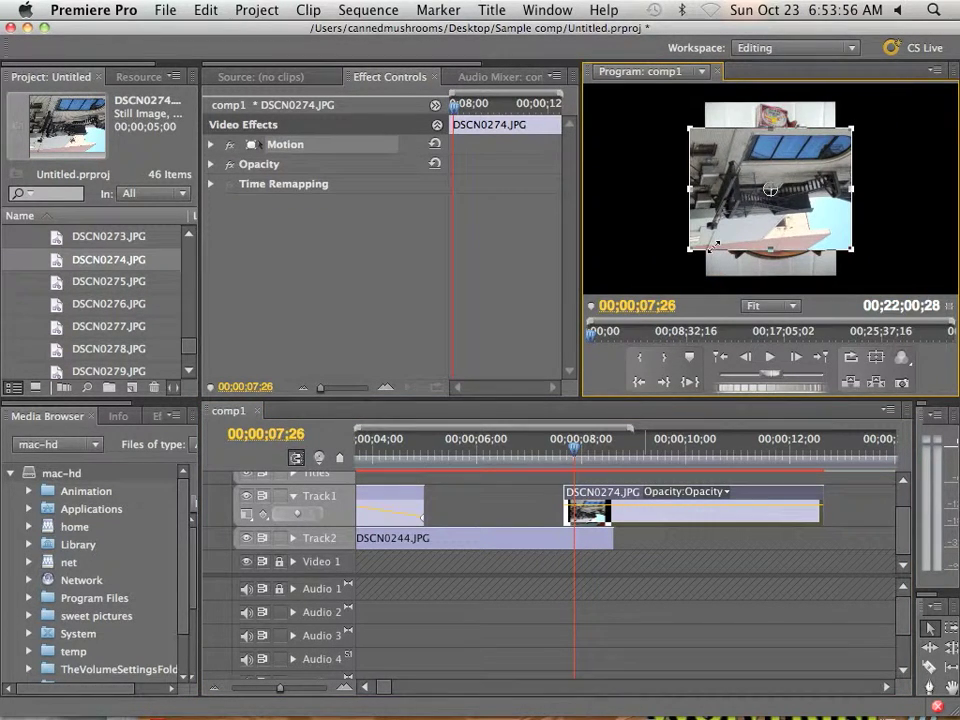
{"action": "left_click_drag", "start_coordinate": [682, 115], "coordinate": [708, 265]}
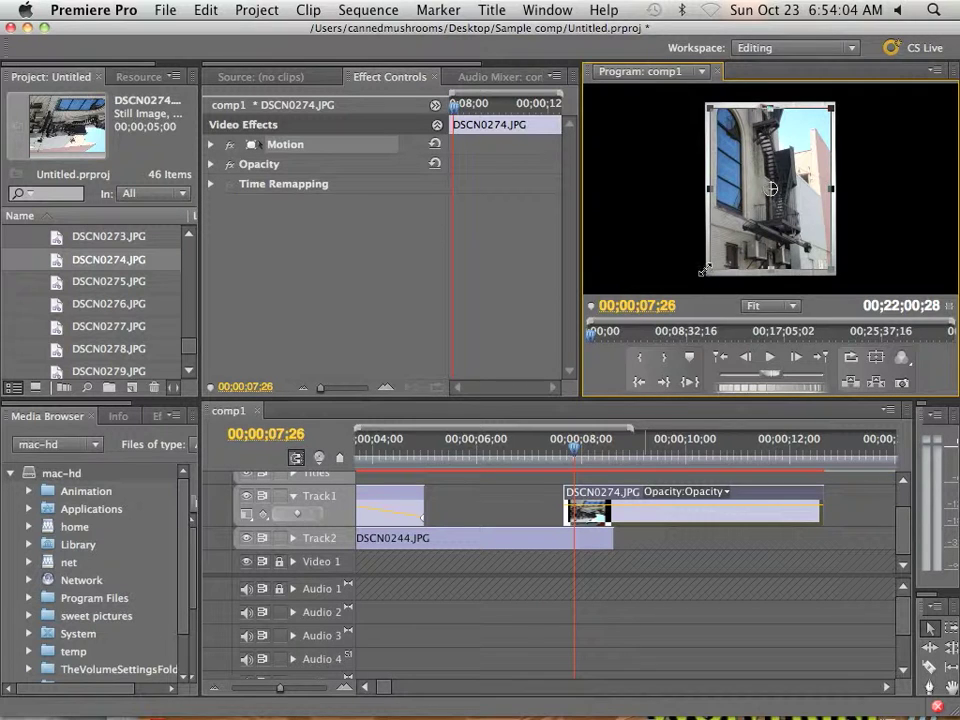
{"action": "left_click_drag", "start_coordinate": [706, 272], "coordinate": [699, 282]}
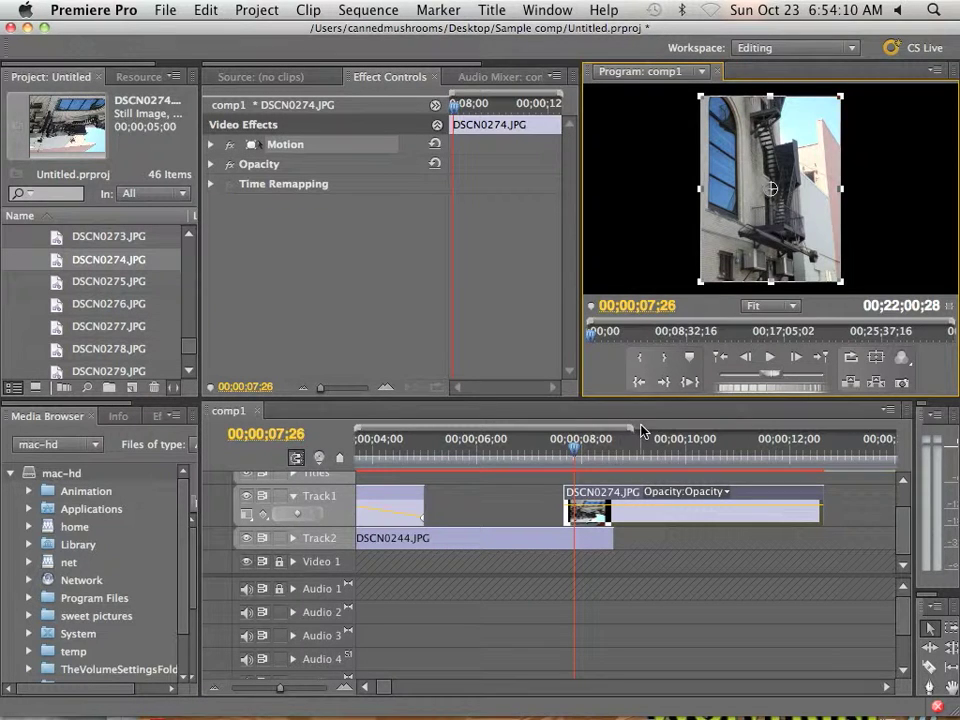
Add an opacity keyframe to DSCN0274.JPG at 00;00;08;19, where DSCN0244.JPG ends.
{"action": "left_click_drag", "start_coordinate": [580, 453], "coordinate": [608, 455]}
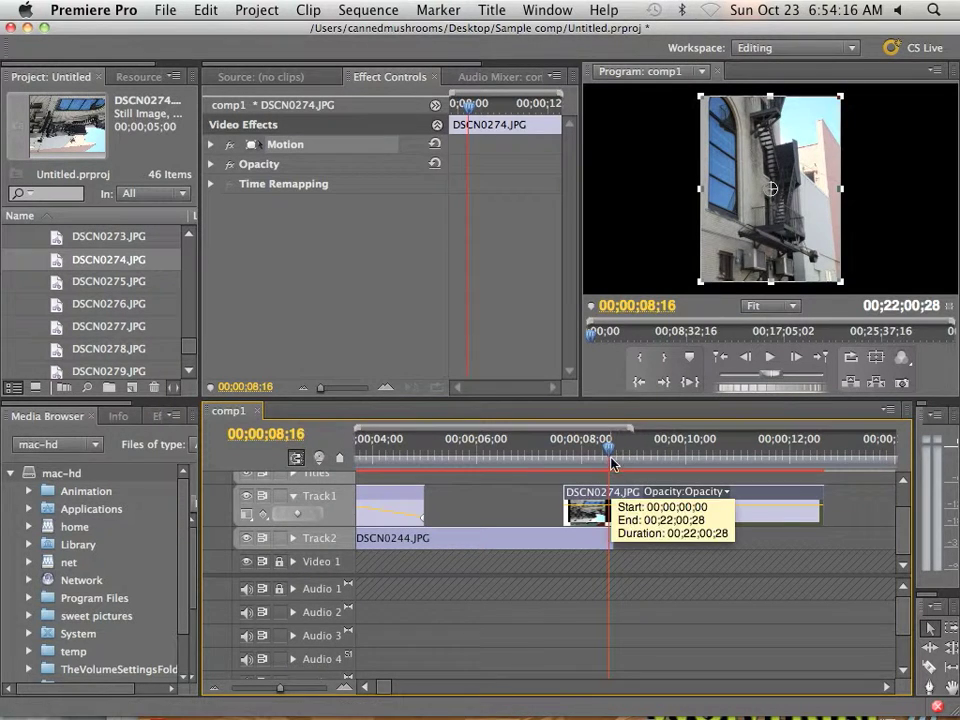
{"action": "left_click_drag", "start_coordinate": [609, 450], "coordinate": [616, 453]}
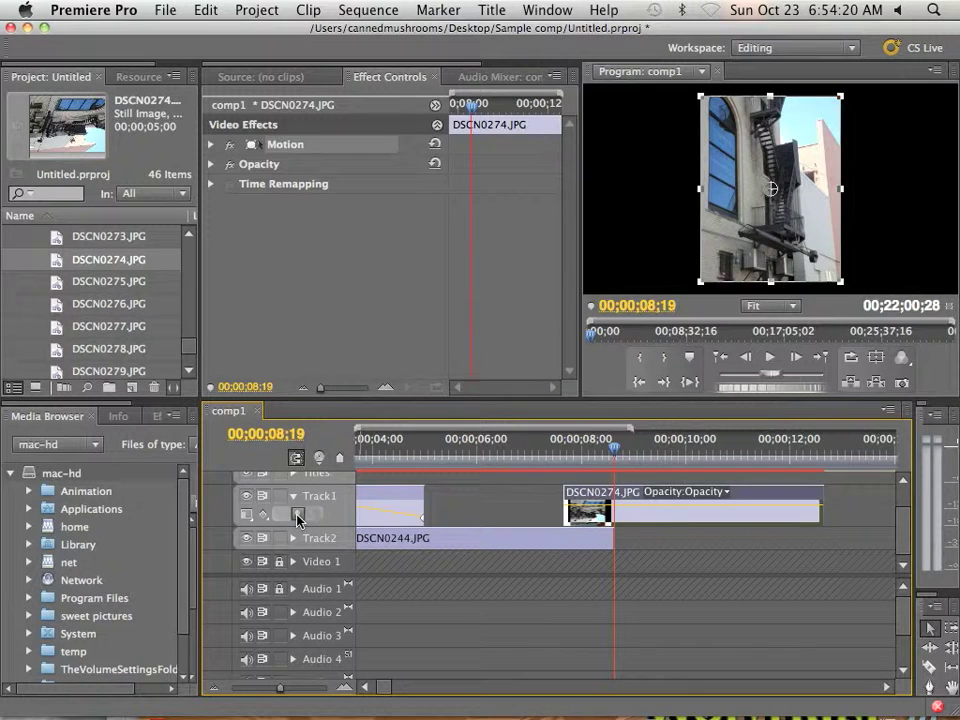
{"action": "left_click", "coordinate": [297, 517]}
Add an opacity keyframe at the start of DSCN0274.JPG, 00;00;07;20, and lower it fully so the clip fades in.
{"action": "left_click_drag", "start_coordinate": [615, 449], "coordinate": [565, 455]}
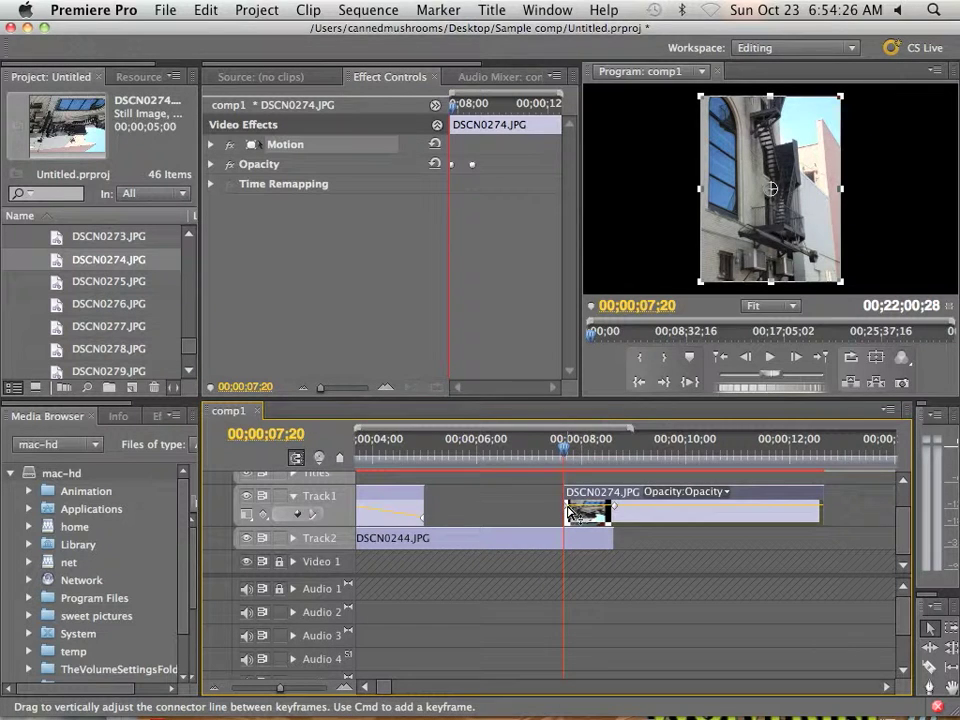
{"action": "mouse_move", "coordinate": [568, 512]}
{"action": "left_mouse_down"}
{"action": "mouse_move", "coordinate": [569, 502]}
{"action": "mouse_move", "coordinate": [569, 512]}
{"action": "left_mouse_up"}
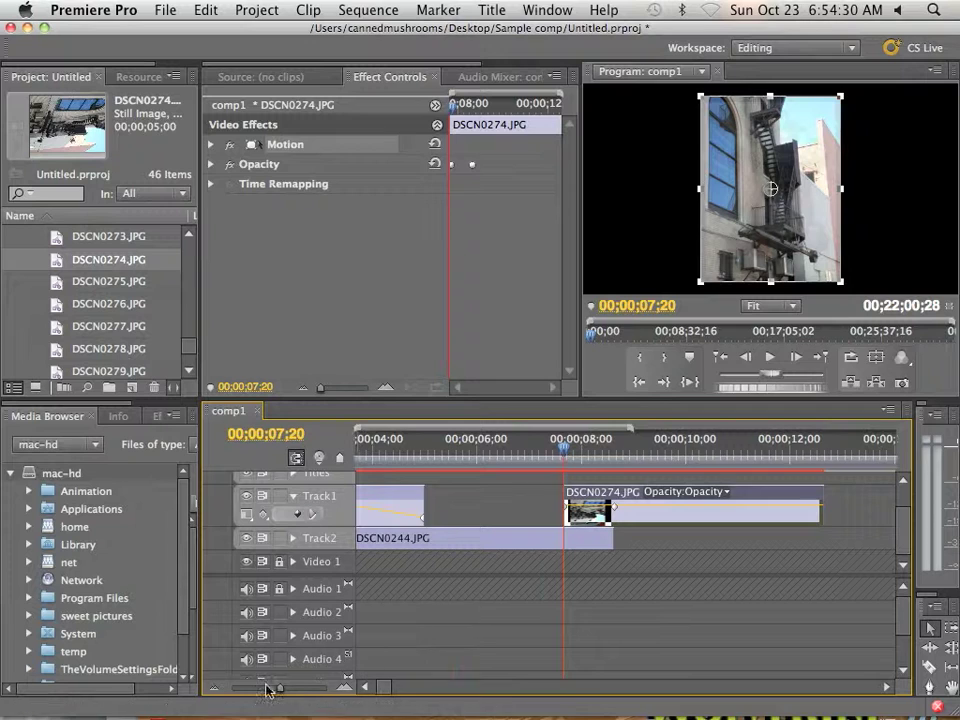
{"action": "left_click_drag", "start_coordinate": [279, 690], "coordinate": [285, 691]}
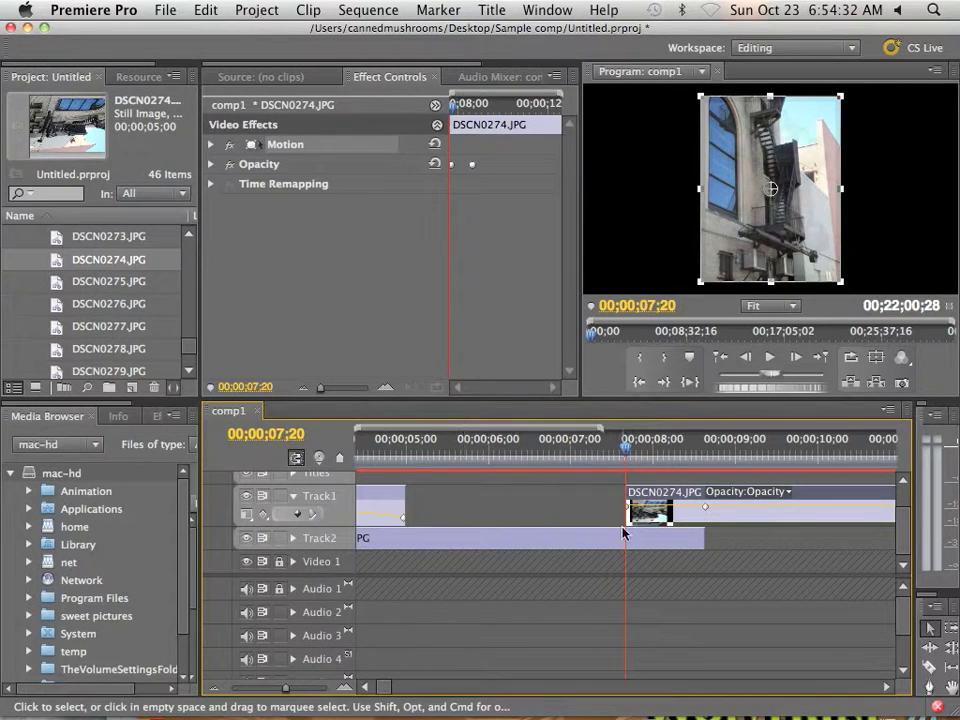
{"action": "left_click_drag", "start_coordinate": [633, 512], "coordinate": [630, 521]}
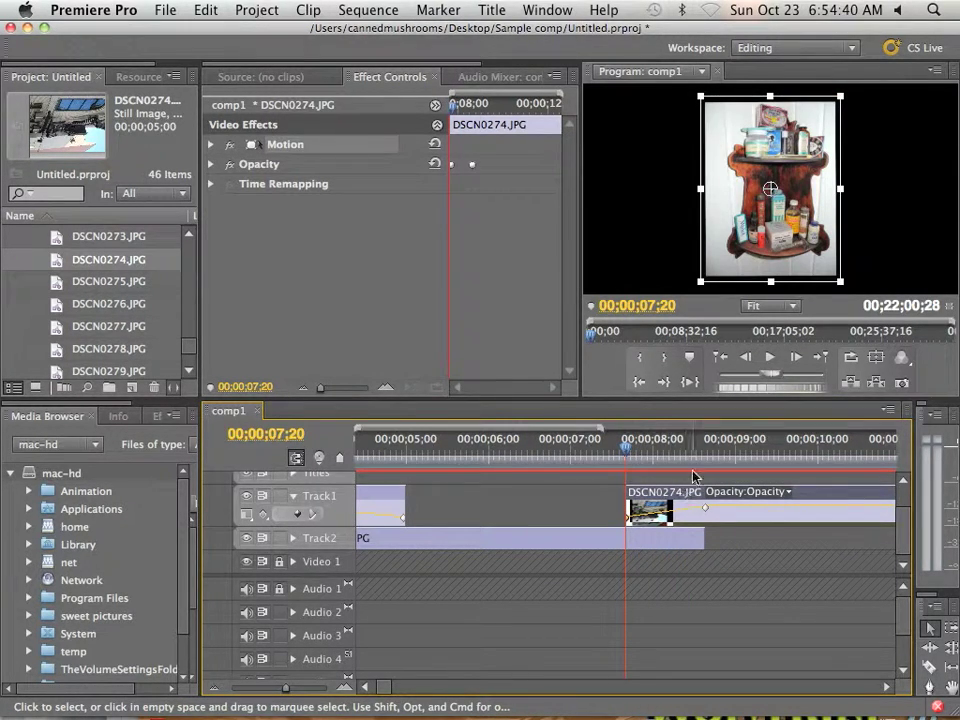
Play the timeline from before the overlap to check the fade from DSCN0244.JPG to DSCN0274.JPG.
{"action": "left_click_drag", "start_coordinate": [622, 452], "coordinate": [386, 460]}
{"action": "key", "text": "space"}
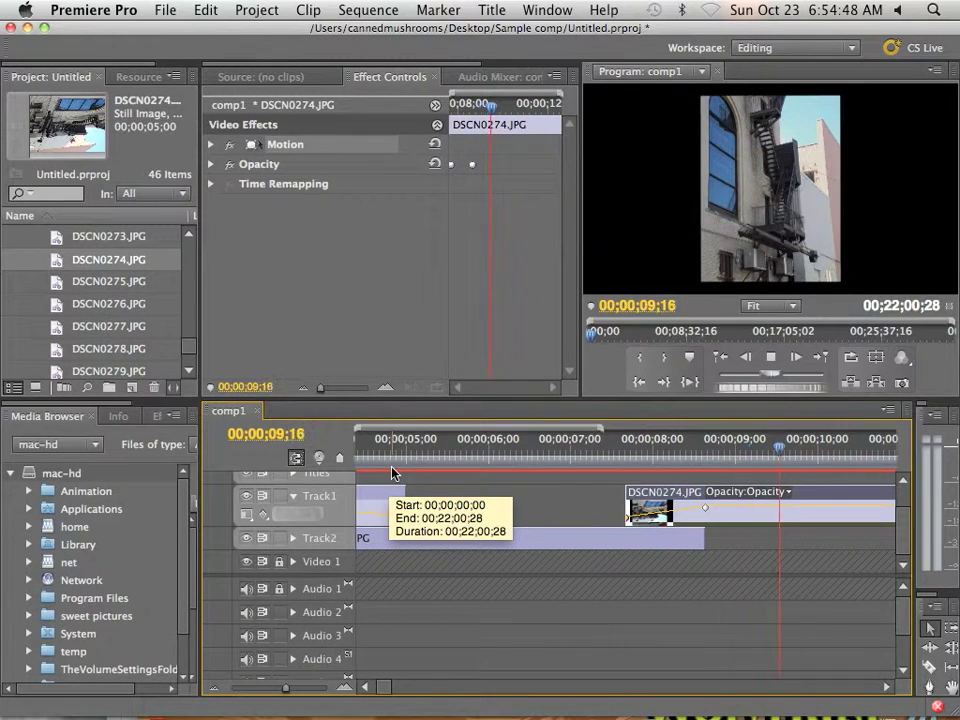
{"action": "key", "text": "space"}
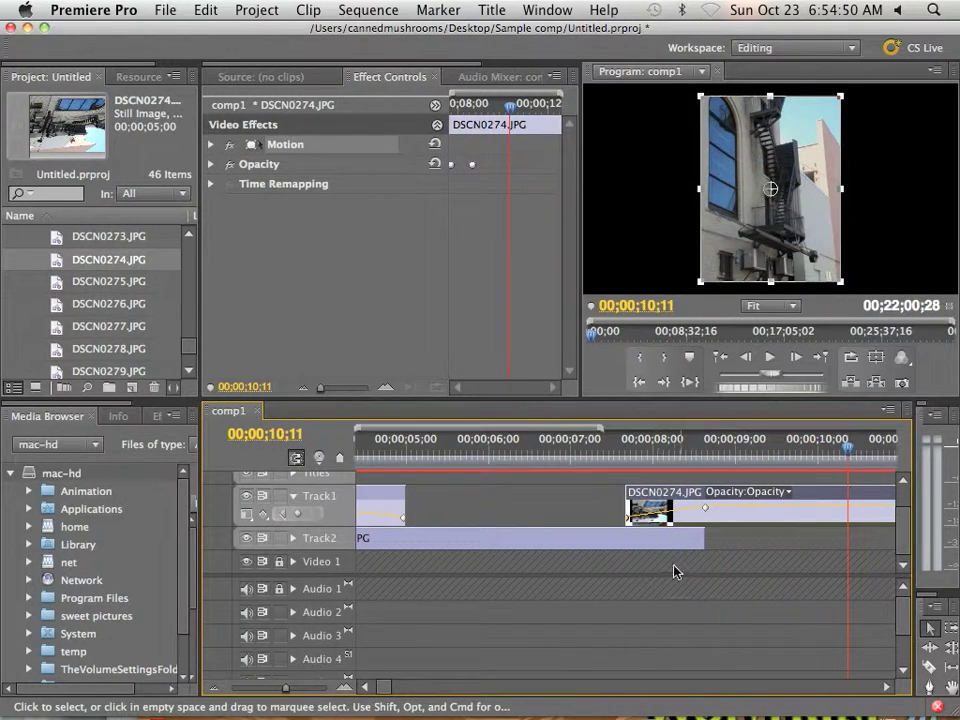
Lengthen both fades by moving DSCN0245.JPG's first opacity keyframe to about 00;00;02;24 and DSCN0274.JPG's second one to about 00;00;09;12.
{"action": "left_click_drag", "start_coordinate": [291, 692], "coordinate": [270, 688]}
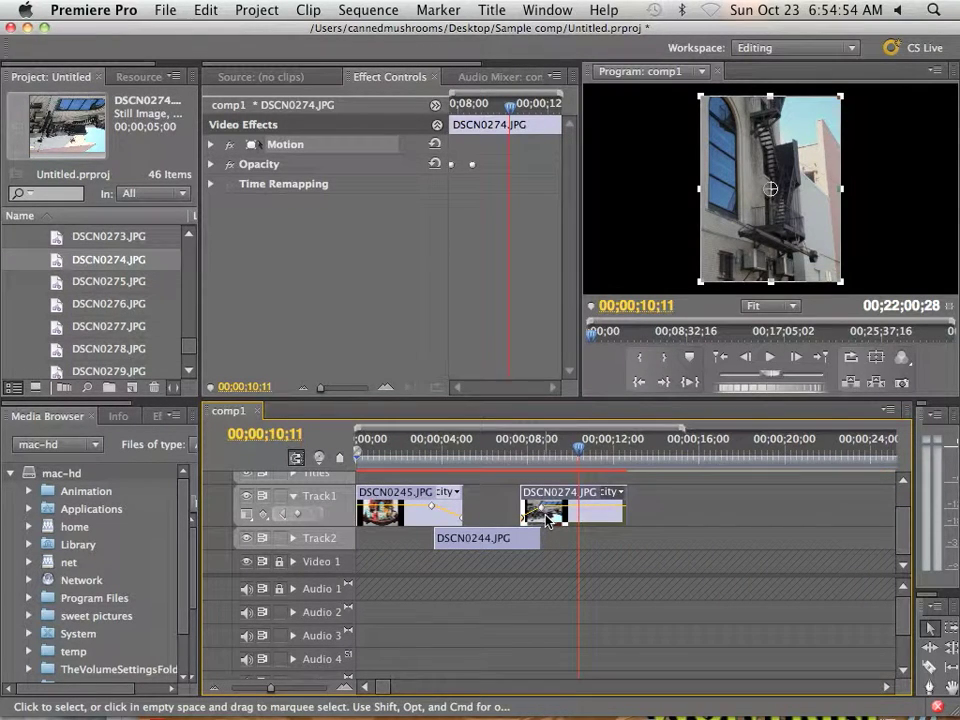
{"action": "left_click_drag", "start_coordinate": [576, 456], "coordinate": [540, 461]}
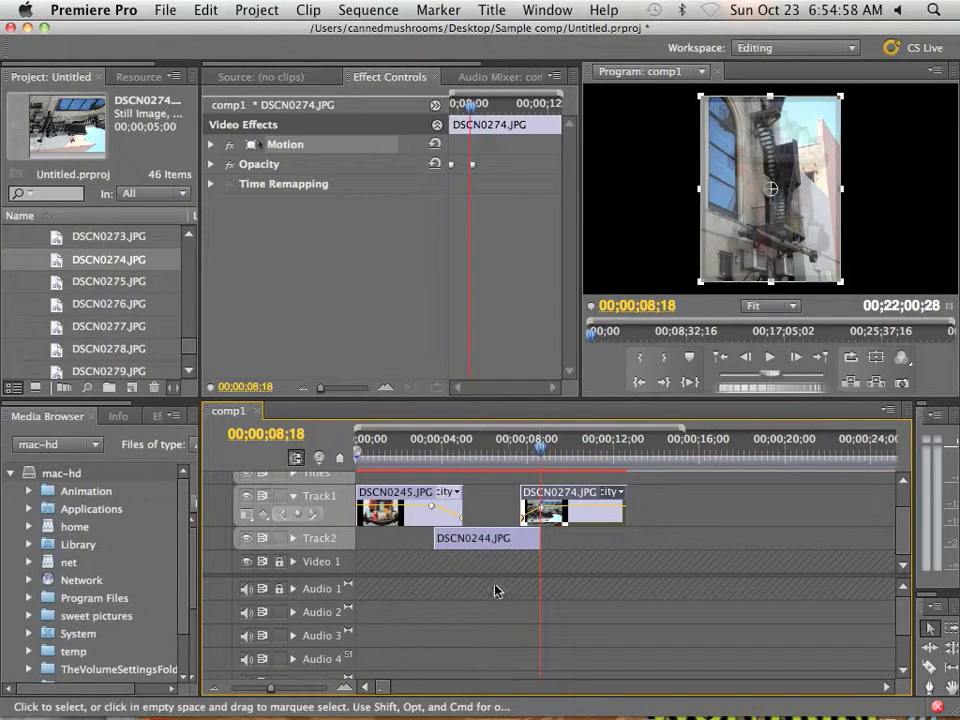
{"action": "left_click_drag", "start_coordinate": [270, 692], "coordinate": [277, 688]}
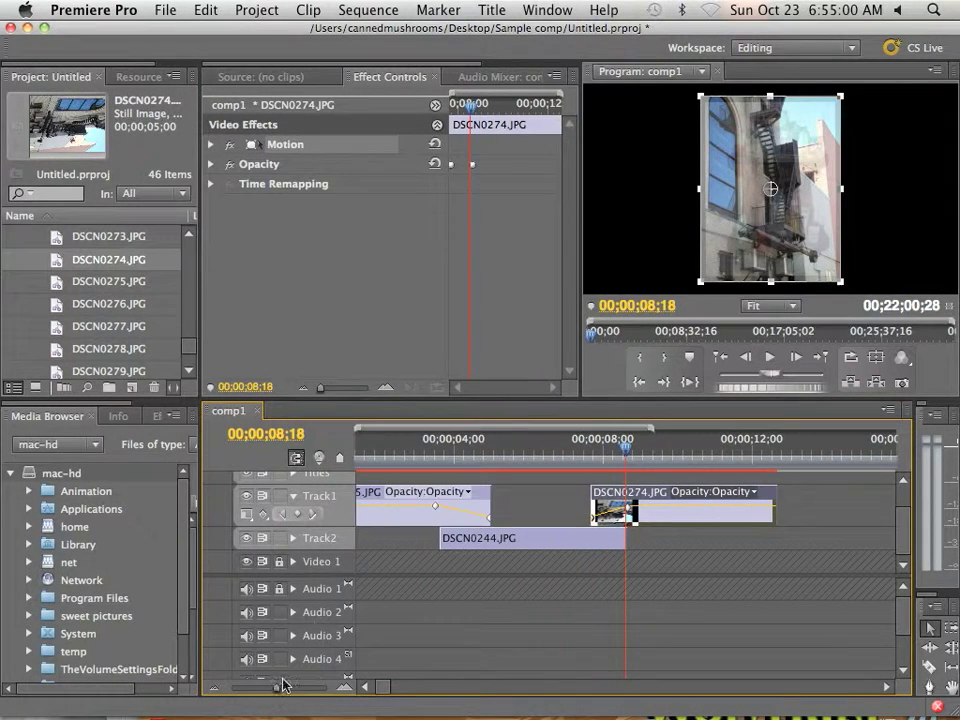
{"action": "left_click_drag", "start_coordinate": [446, 517], "coordinate": [429, 506]}
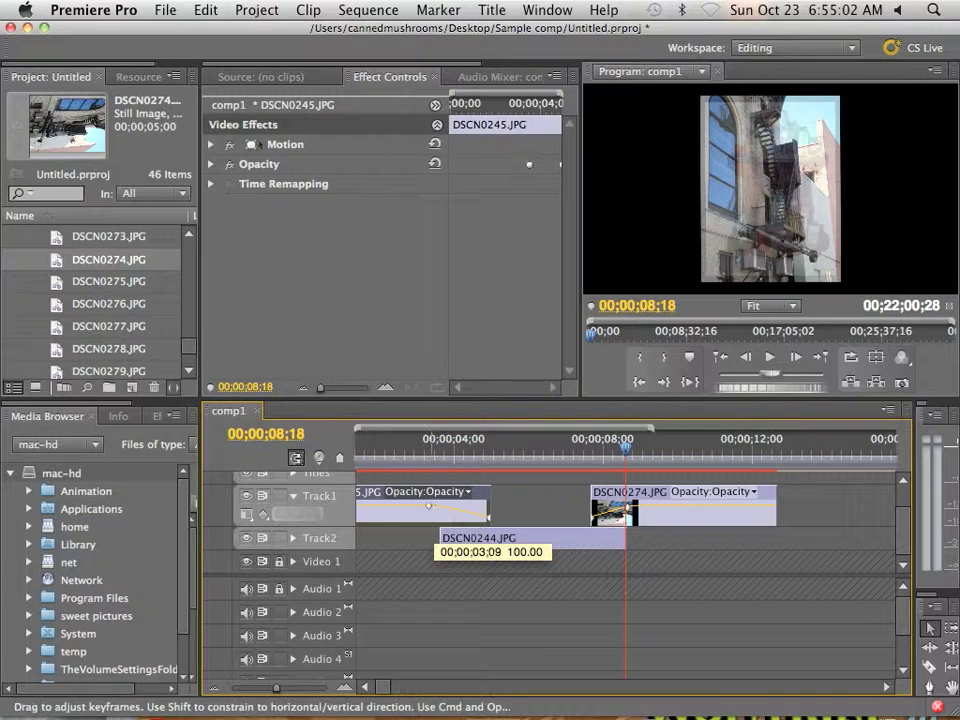
{"action": "left_click", "coordinate": [627, 507], "text": "super"}
{"action": "left_click_drag", "start_coordinate": [627, 507], "coordinate": [656, 539]}
Extend DSCN0244.JPG on Track2 so it spans from the fade-out keyframe of DSCN0245.JPG to the fade-in end keyframe of DSCN0274.JPG.
{"action": "left_click", "coordinate": [497, 553]}
{"action": "left_click_drag", "start_coordinate": [441, 538], "coordinate": [417, 540]}
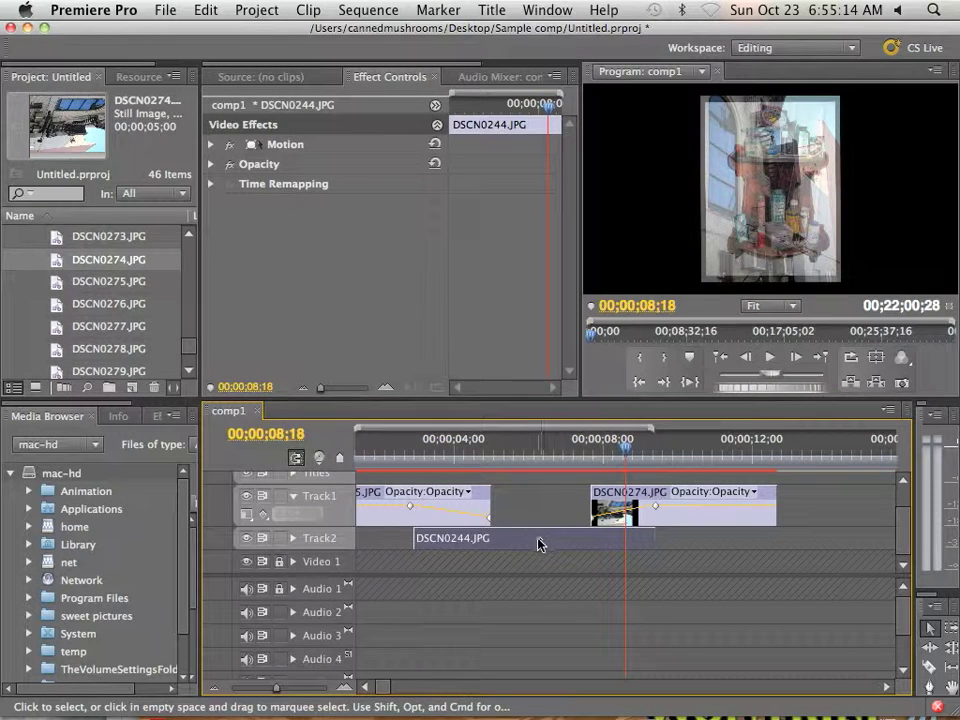
{"action": "key", "text": "super+s"}
Play the timeline from 00;00;02;24 to check both lengthened crossfades and return the playhead to near the start of the sequence.
{"action": "left_click_drag", "start_coordinate": [436, 446], "coordinate": [410, 451]}
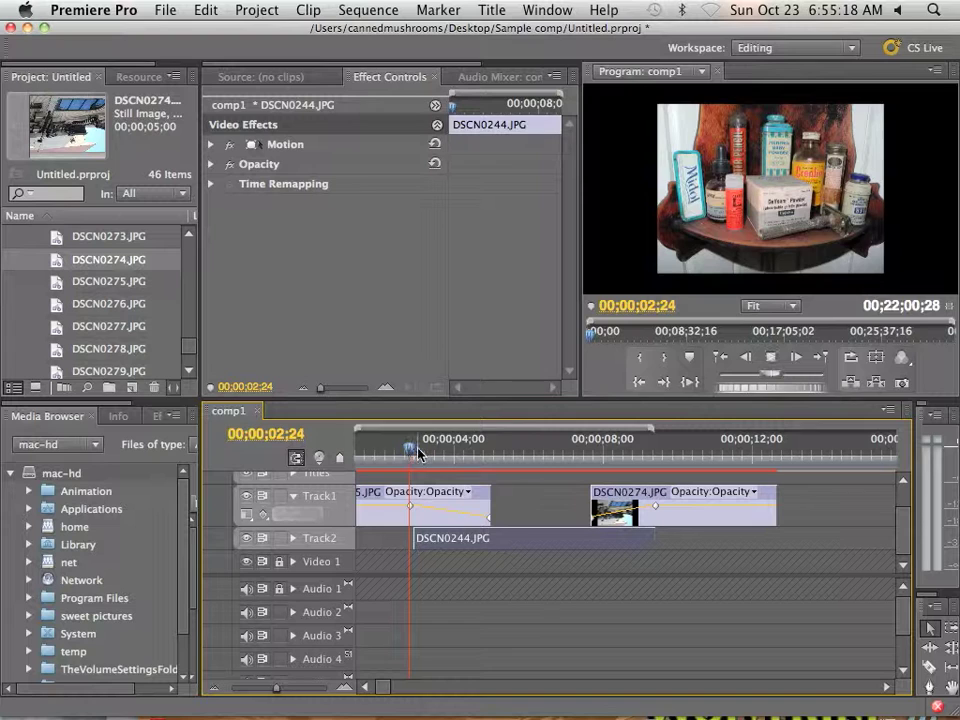
{"action": "key", "text": "space"}
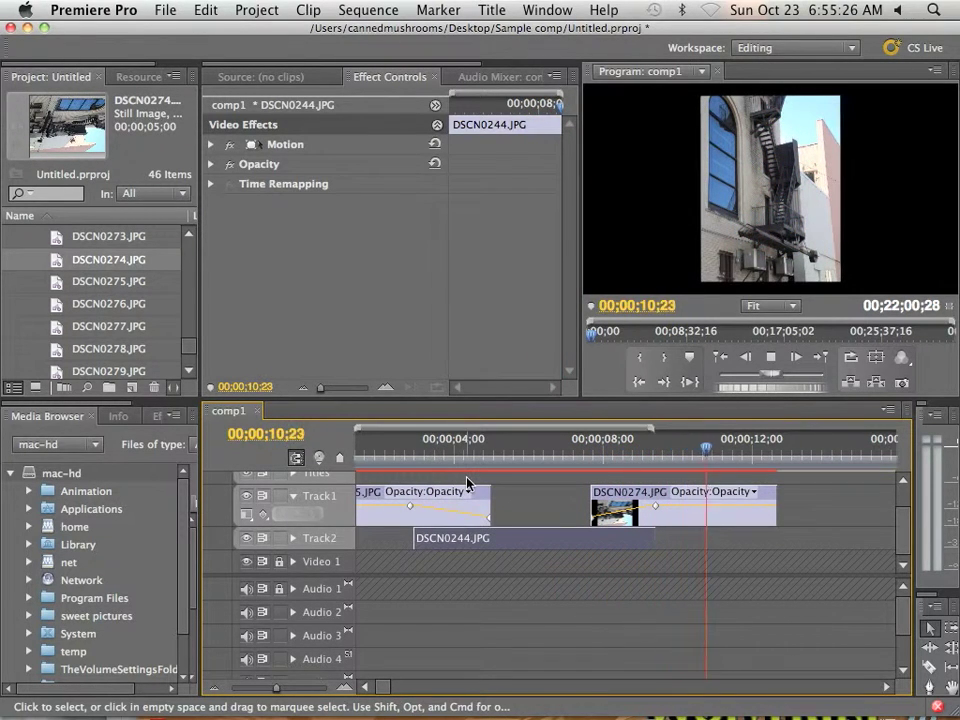
{"action": "key", "text": "space"}
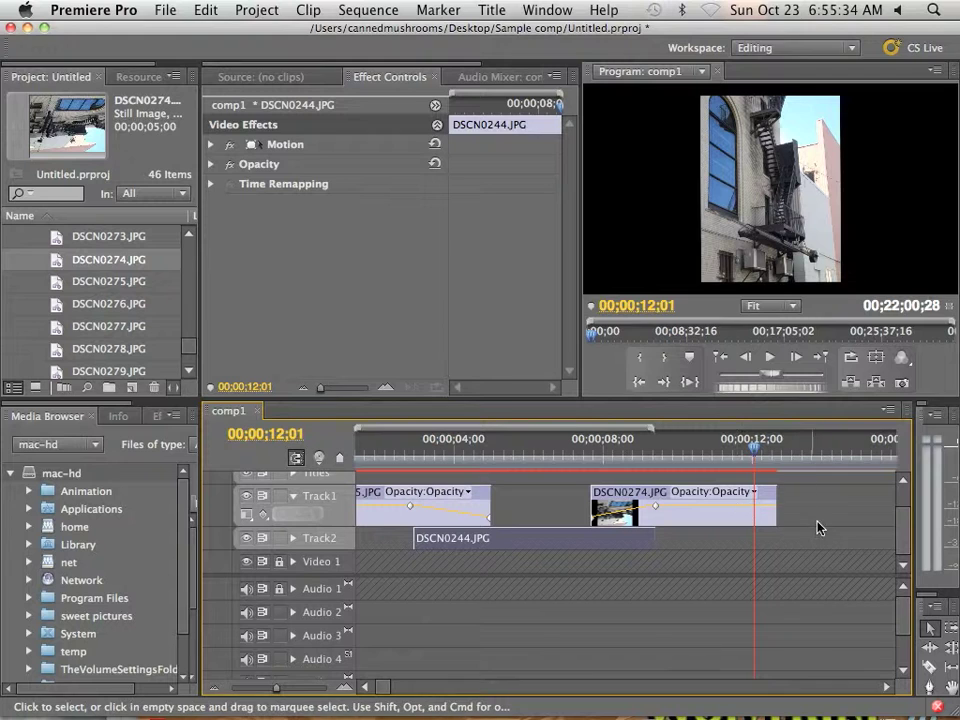
{"action": "left_click_drag", "start_coordinate": [282, 691], "coordinate": [276, 690]}
{"action": "left_click_drag", "start_coordinate": [613, 463], "coordinate": [287, 447]}
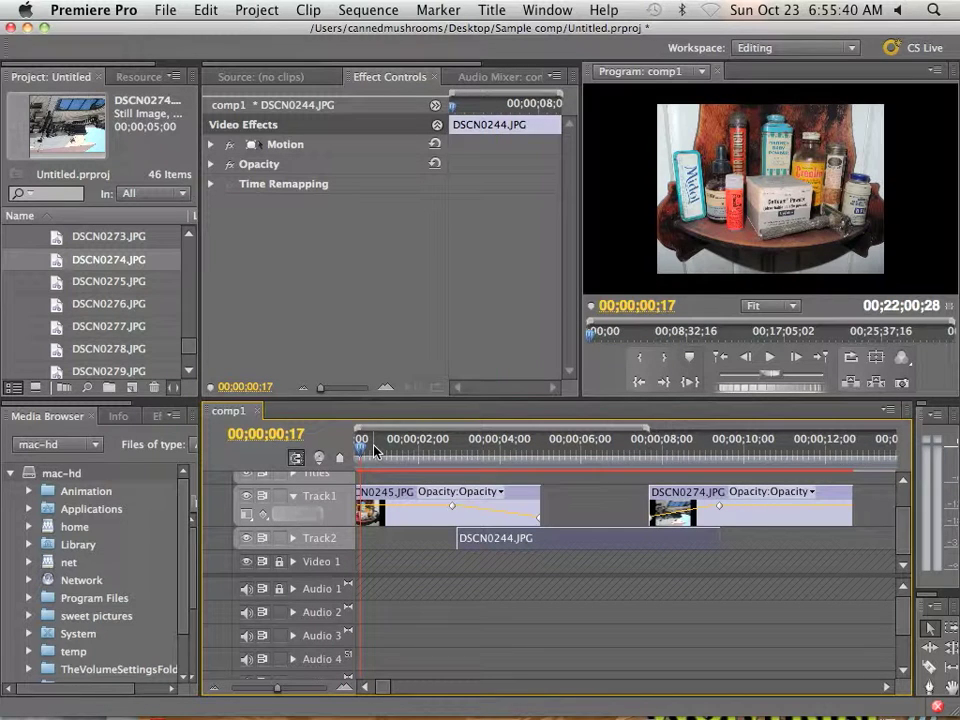